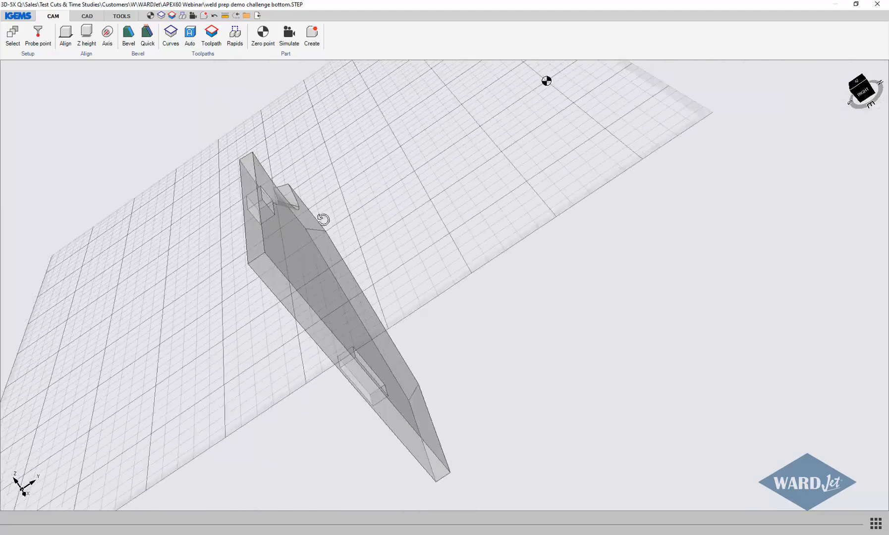
Align the plate flat to the XY grid by picking its large face
{"action": "left_click", "coordinate": [65, 34]}
{"action": "middle_click_drag", "start_coordinate": [208, 164], "coordinate": [229, 124]}
{"action": "left_click", "coordinate": [339, 307]}
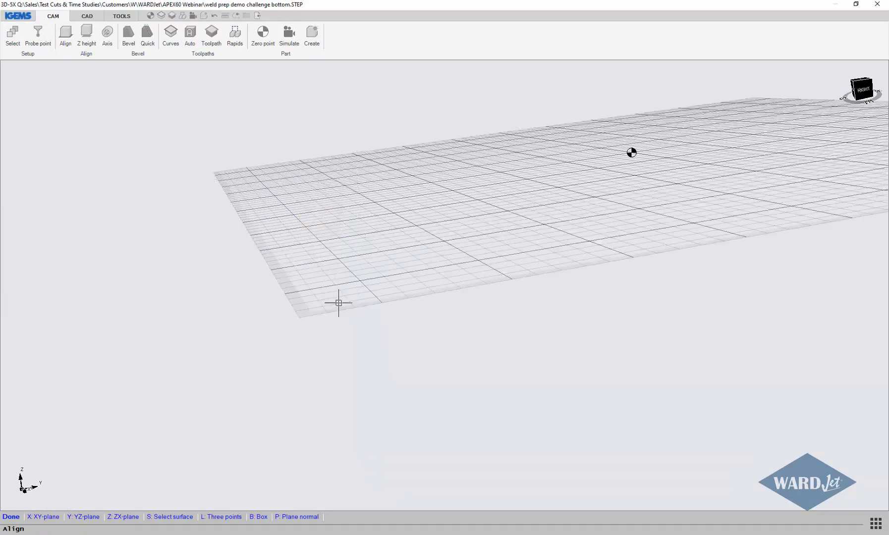
{"action": "middle_click_drag", "start_coordinate": [322, 257], "coordinate": [297, 344]}
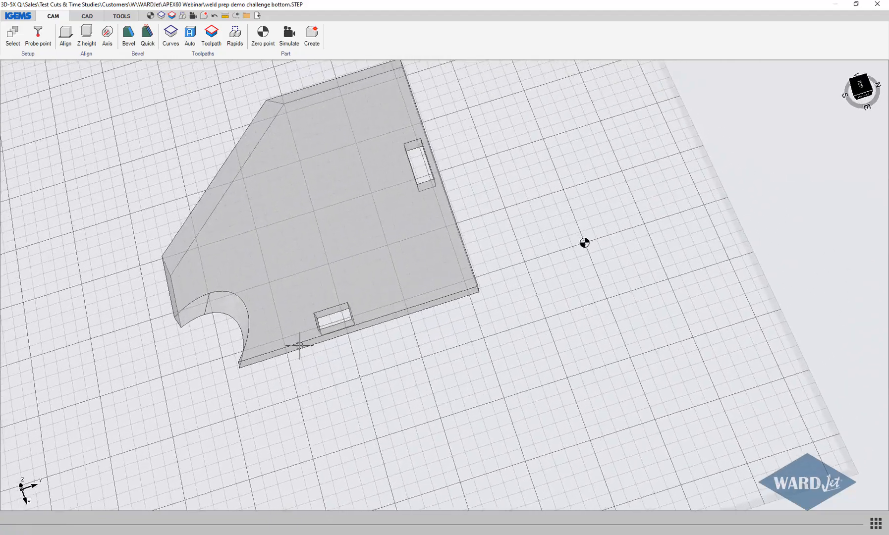
{"action": "middle_click_drag", "start_coordinate": [311, 228], "coordinate": [278, 180]}
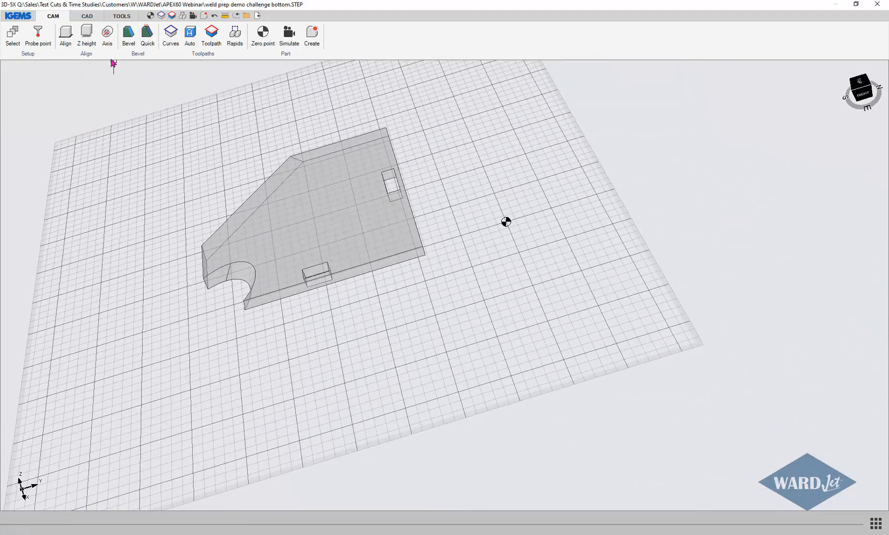
Rotate the plate about the Z axis in 90° increments, leaving a net rotation of +90°
{"action": "left_click", "coordinate": [87, 57]}
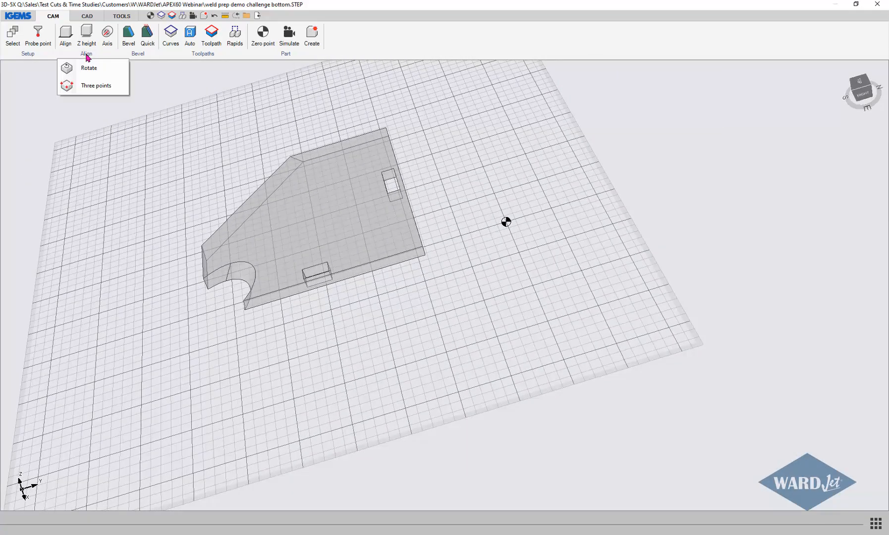
{"action": "left_click", "coordinate": [85, 70]}
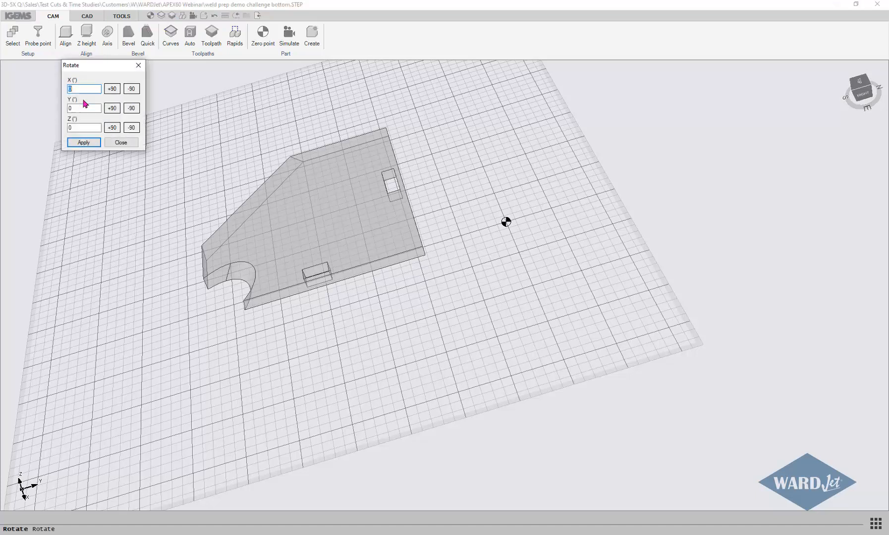
{"action": "left_click", "coordinate": [113, 129]}
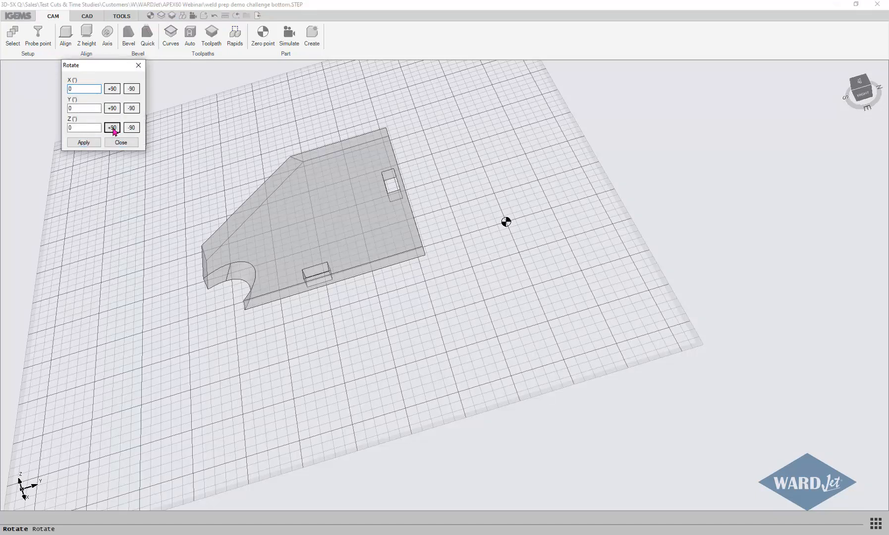
{"action": "left_click", "coordinate": [130, 128]}
{"action": "left_click", "coordinate": [113, 129]}
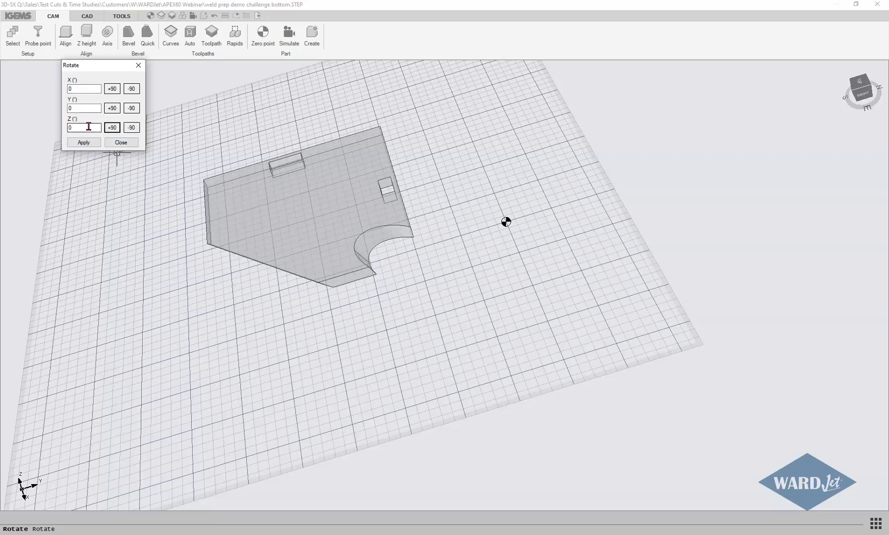
Try rotating the plate -45° about the Z axis and turn it back with a 45° rotation
{"action": "double_click", "coordinate": [89, 127]}
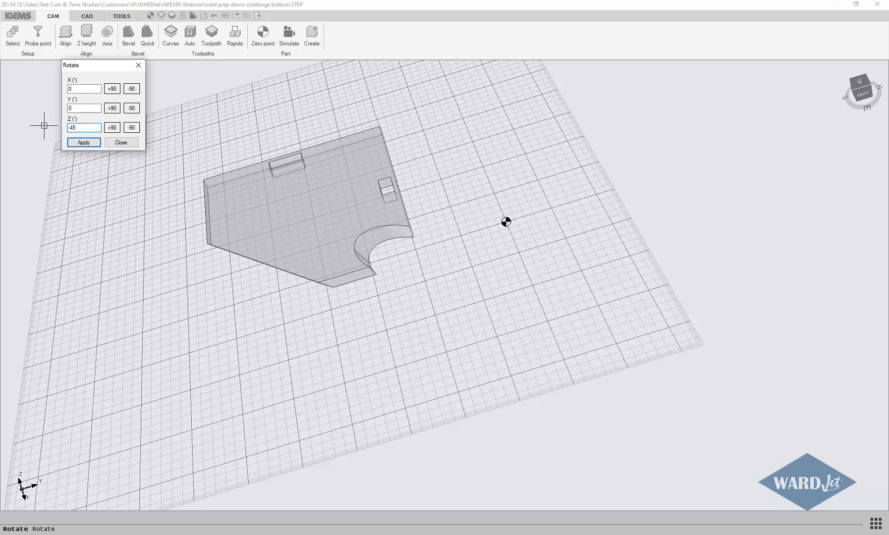
{"action": "key", "text": "Return"}
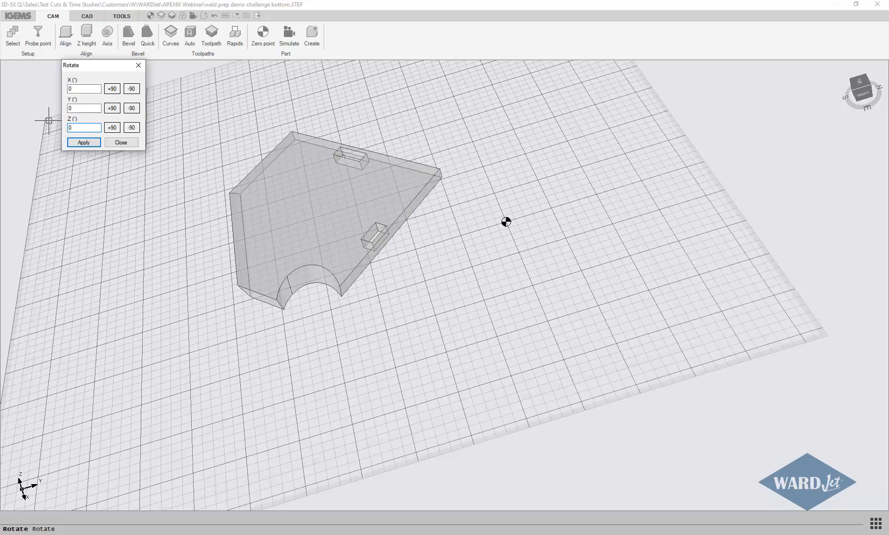
{"action": "double_click", "coordinate": [76, 128]}
{"action": "type", "text": "45"}
{"action": "key", "text": "Return"}
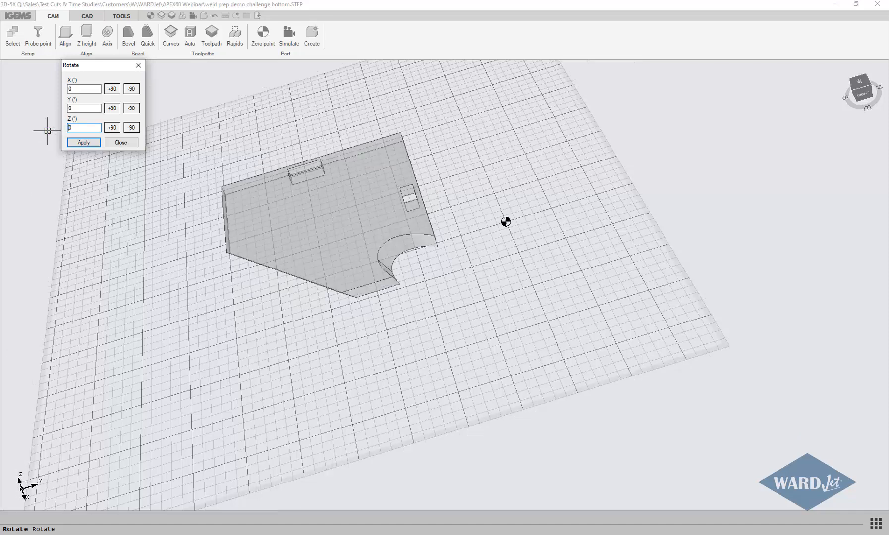
Finish the rotation and set the zero point at the upper bounding-box corner beside the plate's angled edge
{"action": "left_click", "coordinate": [130, 143]}
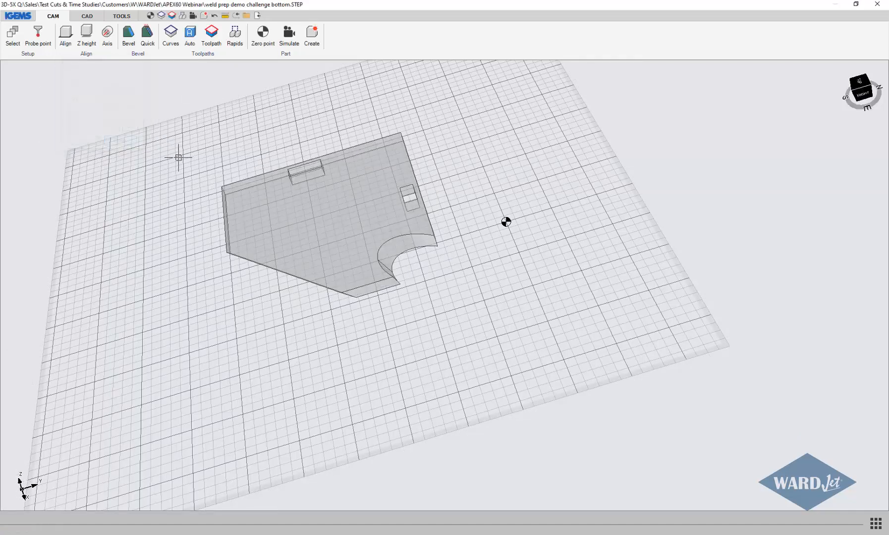
{"action": "left_click", "coordinate": [262, 34]}
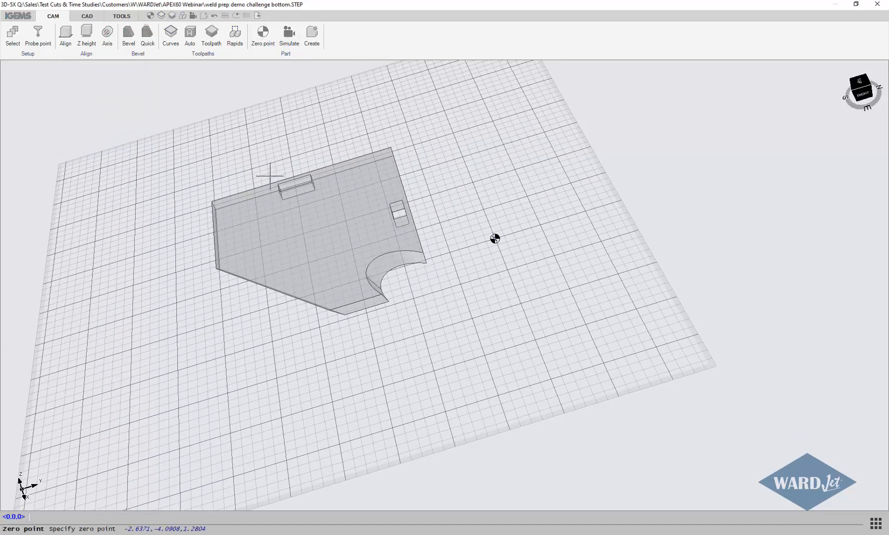
{"action": "right_click", "coordinate": [68, 331]}
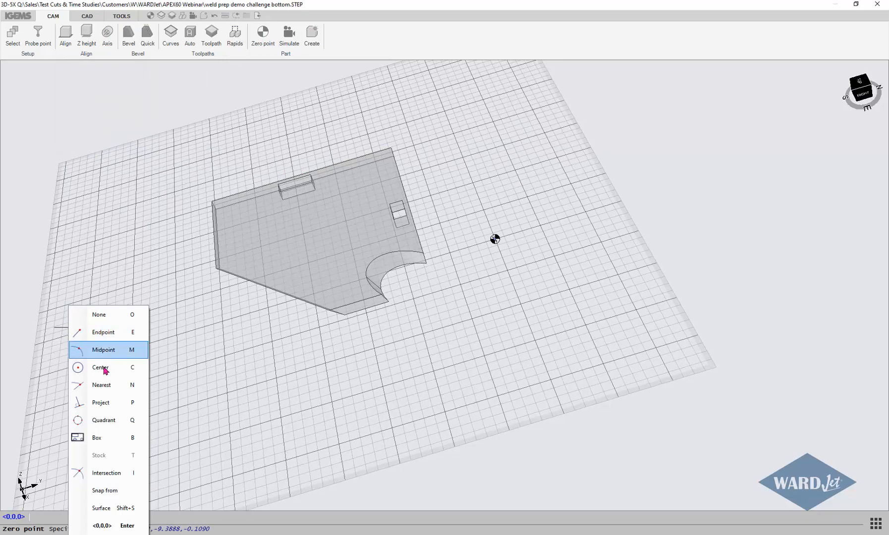
{"action": "left_click", "coordinate": [96, 438]}
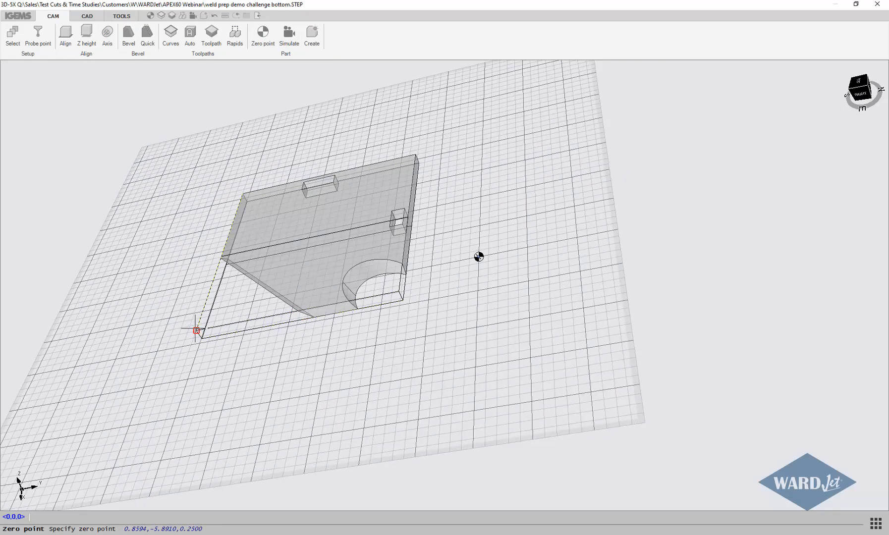
{"action": "left_click", "coordinate": [197, 331]}
Generate the plate's cutting curves automatically and check the resulting curves one by one
{"action": "middle_click_drag", "start_coordinate": [221, 257], "coordinate": [328, 254]}
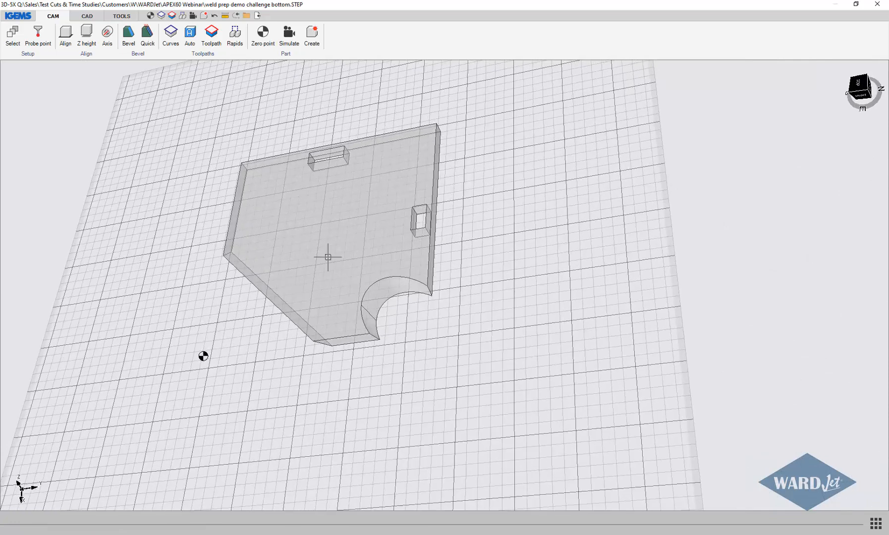
{"action": "left_click", "coordinate": [170, 36]}
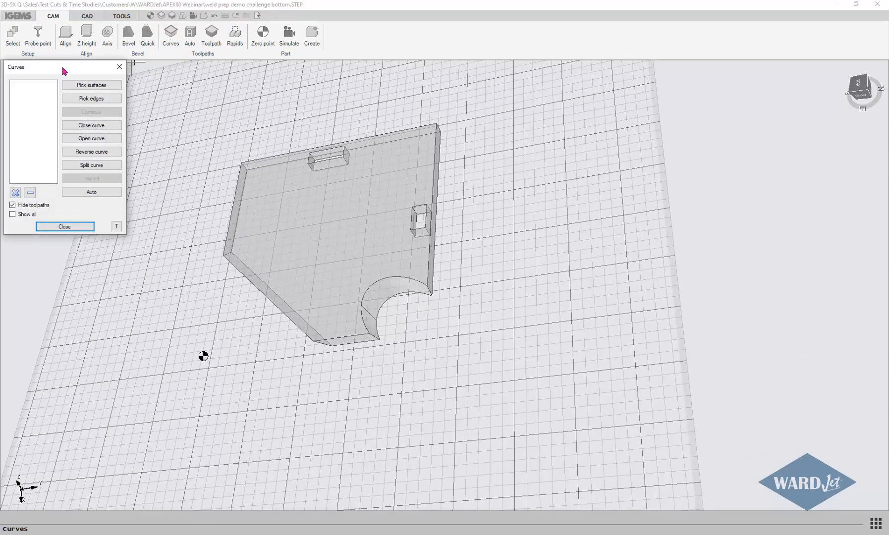
{"action": "left_click_drag", "start_coordinate": [64, 71], "coordinate": [93, 71]}
{"action": "middle_click_drag", "start_coordinate": [415, 221], "coordinate": [426, 159]}
{"action": "scroll", "coordinate": [412, 218], "scroll_direction": "up", "scroll_amount": 3}
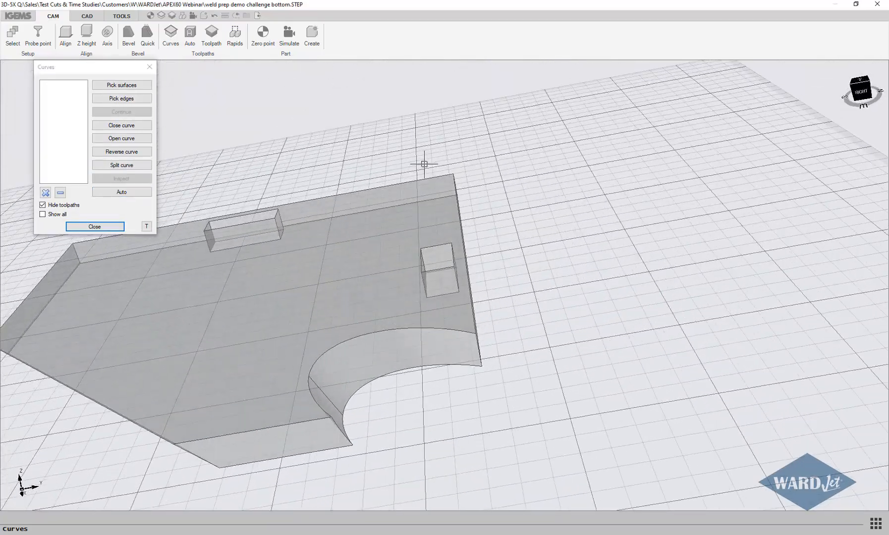
{"action": "middle_click_drag", "start_coordinate": [353, 307], "coordinate": [520, 212]}
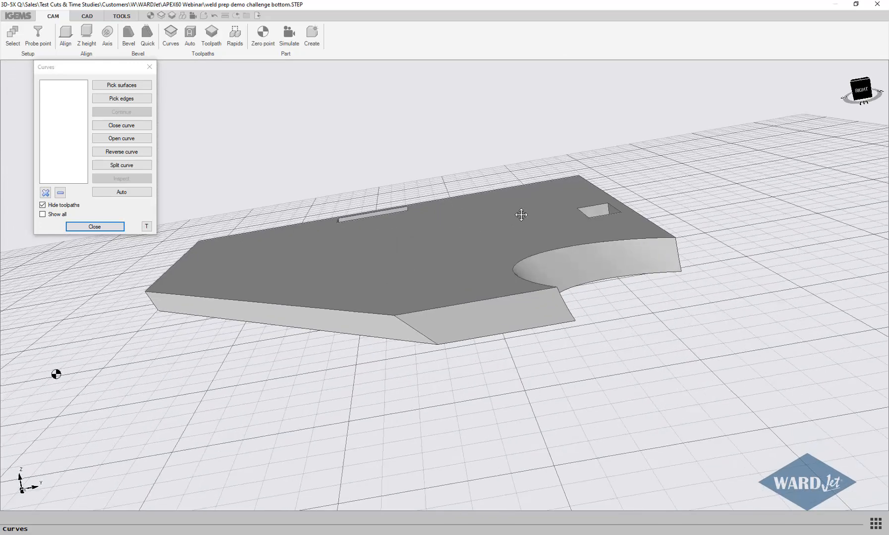
{"action": "left_click", "coordinate": [121, 192]}
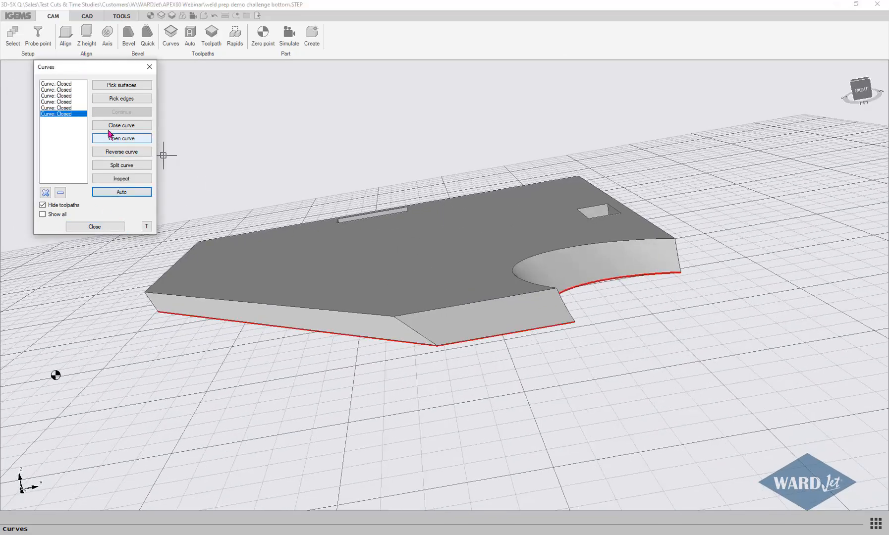
{"action": "left_click", "coordinate": [60, 84]}
{"action": "left_click", "coordinate": [60, 90]}
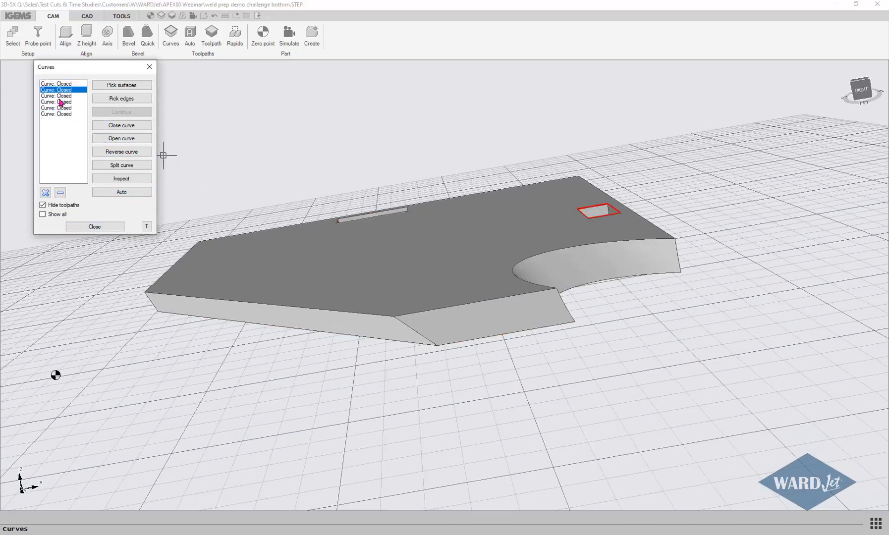
{"action": "left_click", "coordinate": [60, 101]}
{"action": "left_click", "coordinate": [60, 108]}
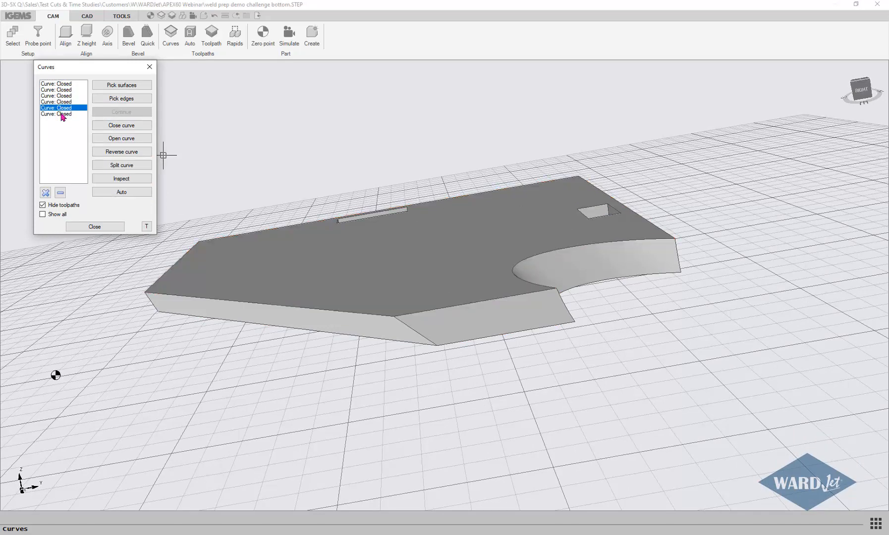
{"action": "left_click", "coordinate": [61, 114]}
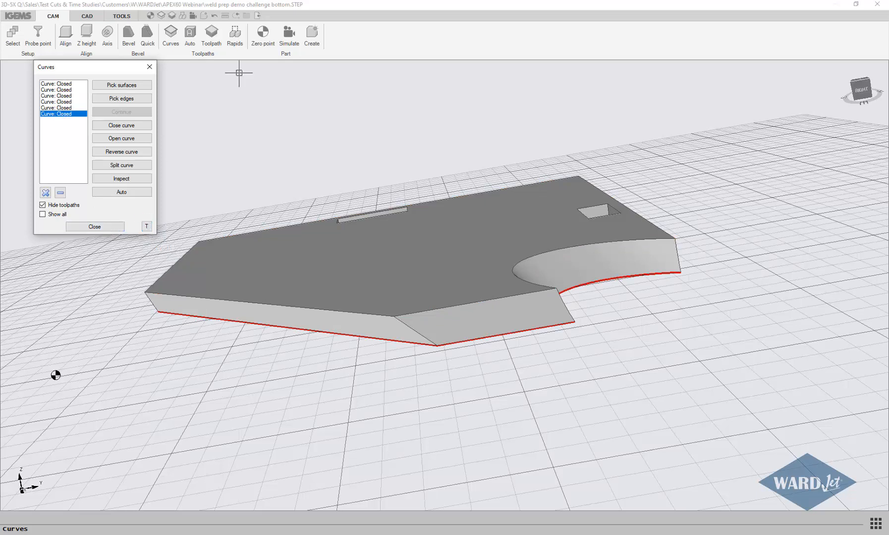
Add automatic ruled toolpaths to the two rectangular slots, starting each at one of the slot's short edges
{"action": "left_click", "coordinate": [147, 227]}
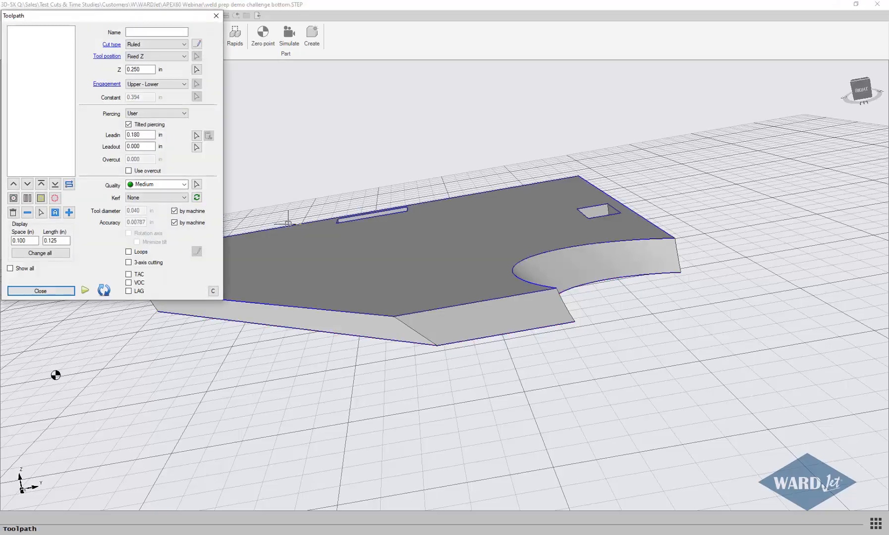
{"action": "scroll", "coordinate": [344, 217], "scroll_direction": "down", "scroll_amount": 3}
{"action": "middle_click_drag", "start_coordinate": [344, 217], "coordinate": [432, 317]}
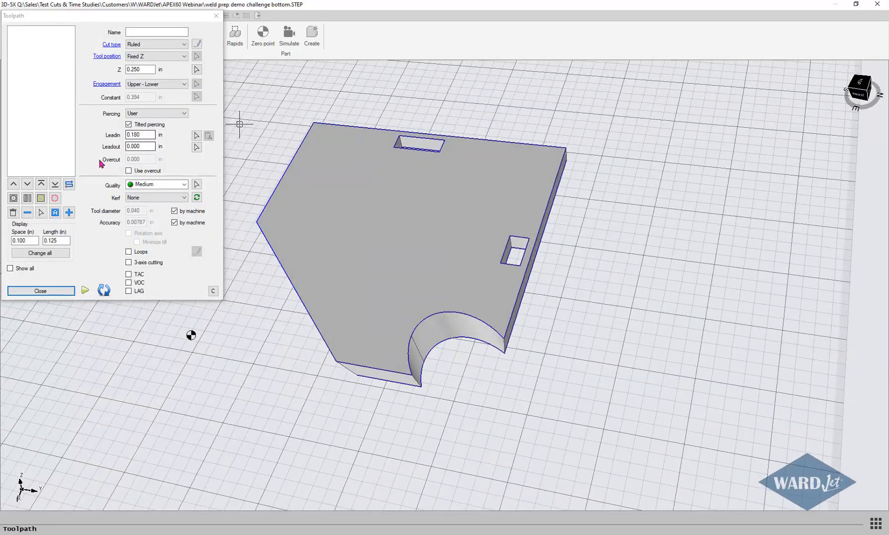
{"action": "left_click", "coordinate": [53, 95]}
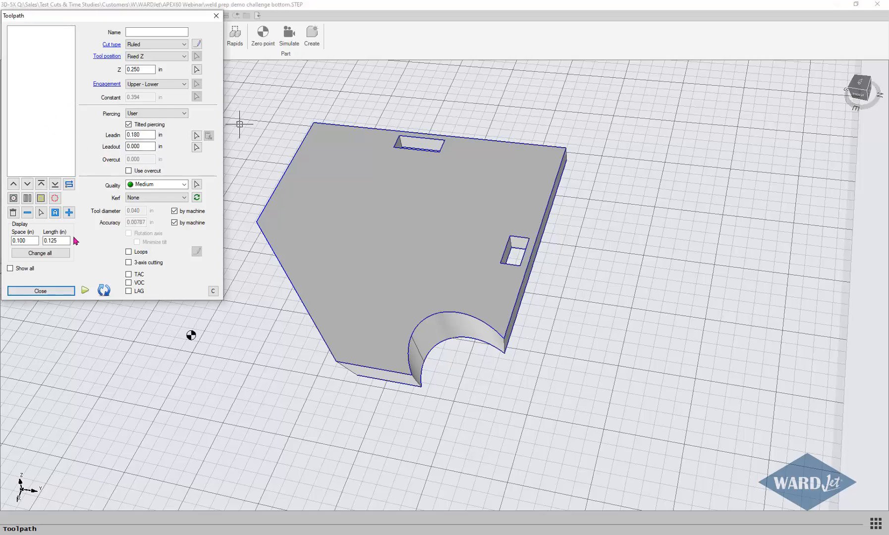
{"action": "left_click", "coordinate": [55, 214]}
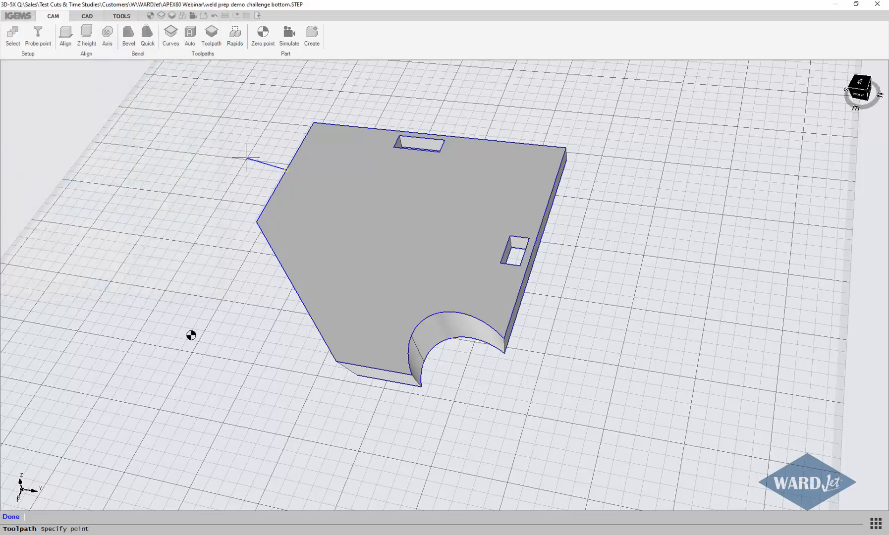
{"action": "middle_click_drag", "start_coordinate": [407, 90], "coordinate": [379, 100]}
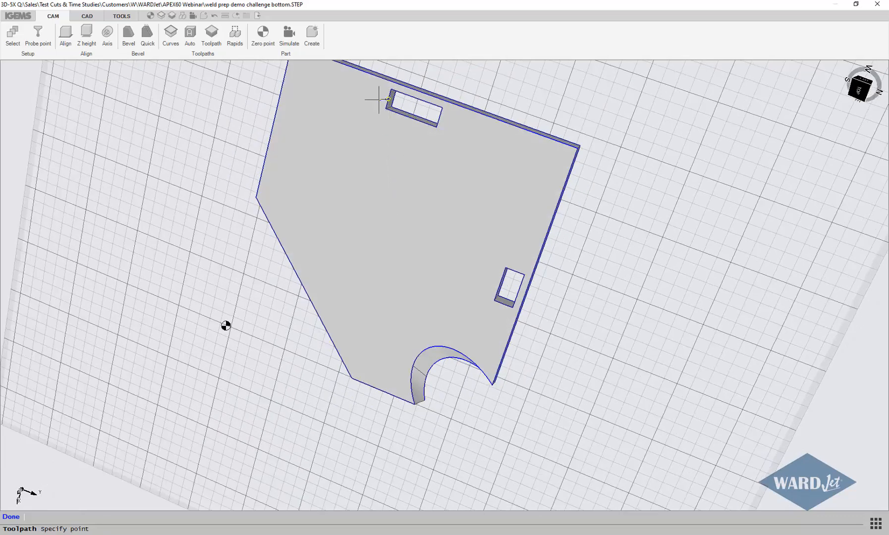
{"action": "left_click", "coordinate": [388, 99]}
{"action": "middle_click_drag", "start_coordinate": [486, 235], "coordinate": [489, 102]}
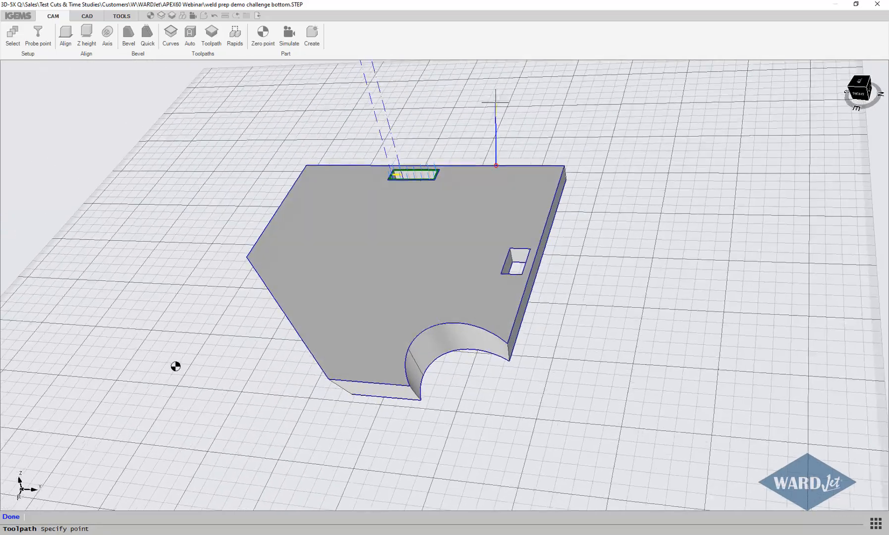
{"action": "left_click", "coordinate": [520, 235]}
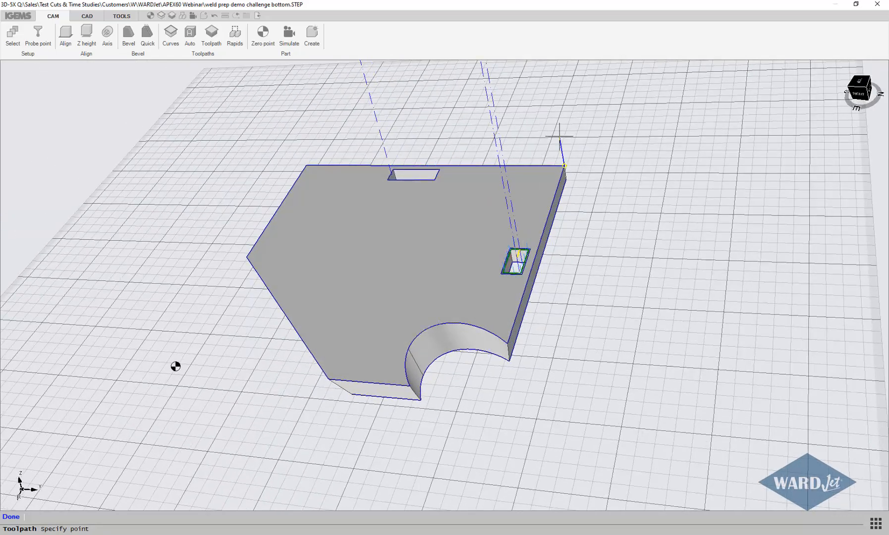
Add an automatic toolpath around the plate's outer contour, starting at the corner between the two slotted edges
{"action": "left_click", "coordinate": [572, 113]}
{"action": "scroll", "coordinate": [490, 163], "scroll_direction": "up", "scroll_amount": 3}
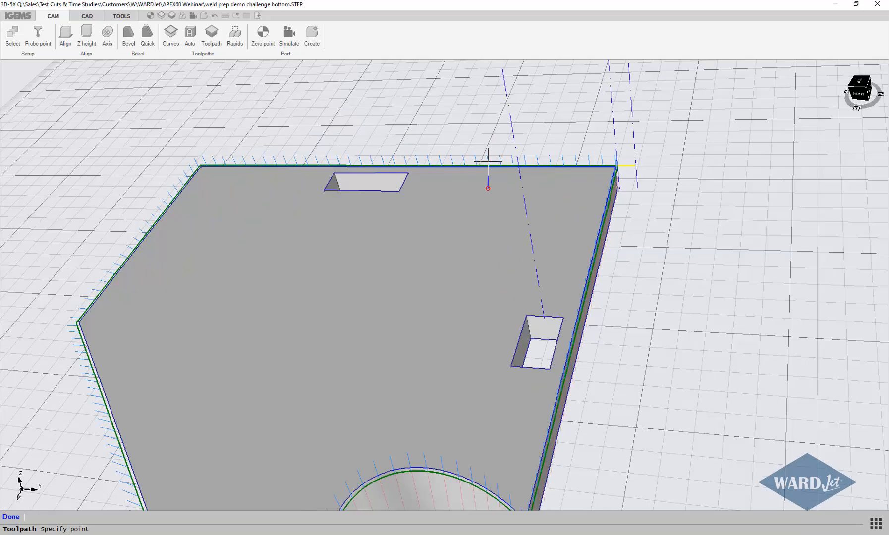
{"action": "right_click", "coordinate": [488, 162]}
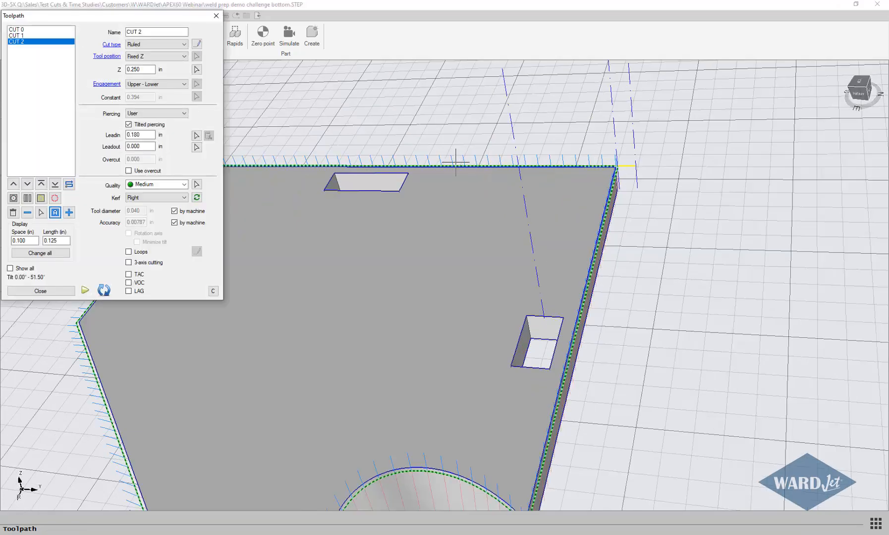
Show all toolpaths temporarily and examine the cut vectors around the plate from several angles
{"action": "left_click", "coordinate": [10, 269]}
{"action": "middle_click_drag", "start_coordinate": [289, 255], "coordinate": [357, 206]}
{"action": "scroll", "coordinate": [357, 206], "scroll_direction": "down", "scroll_amount": 3}
{"action": "middle_click_drag", "start_coordinate": [421, 212], "coordinate": [317, 220]}
{"action": "left_click", "coordinate": [10, 269]}
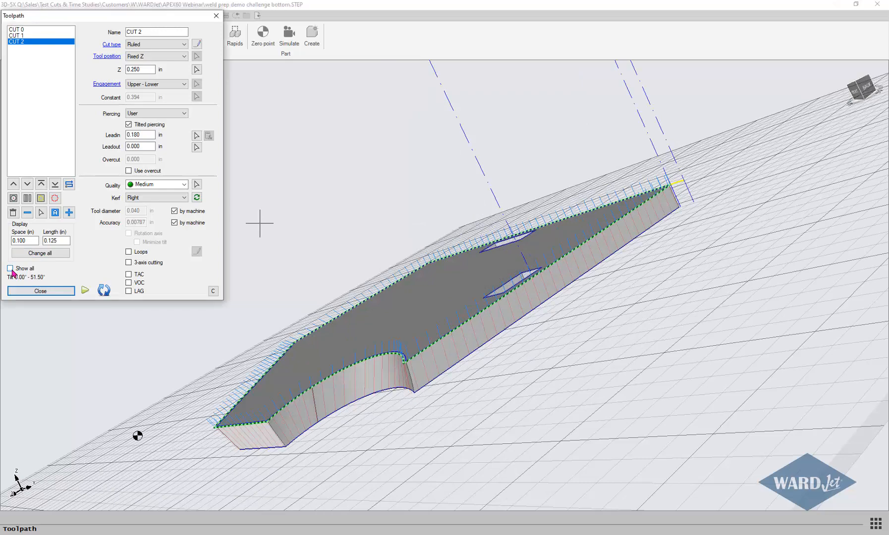
{"action": "middle_click_drag", "start_coordinate": [417, 288], "coordinate": [446, 333]}
{"action": "scroll", "coordinate": [454, 232], "scroll_direction": "up", "scroll_amount": 3}
{"action": "middle_click_drag", "start_coordinate": [454, 232], "coordinate": [524, 251]}
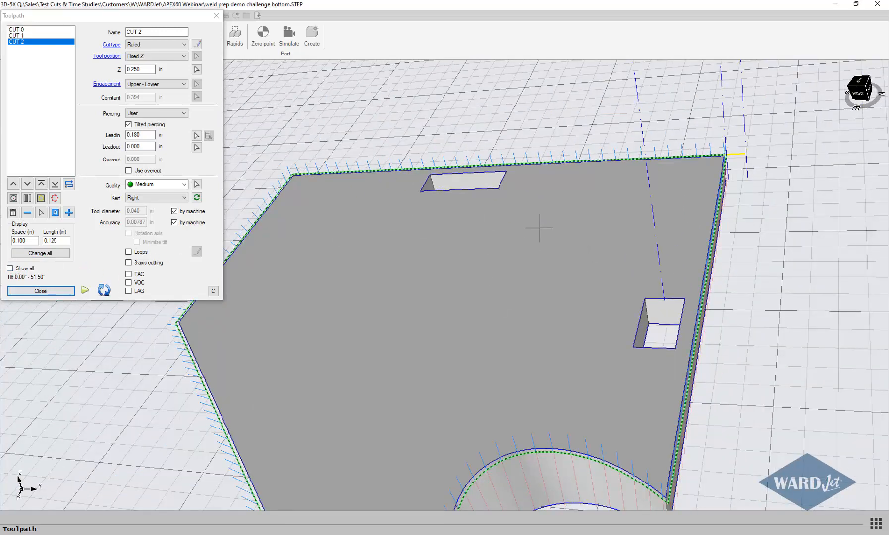
Set the cut vector display spacing to 0.080 in and apply it to all cuts
{"action": "left_click", "coordinate": [32, 166]}
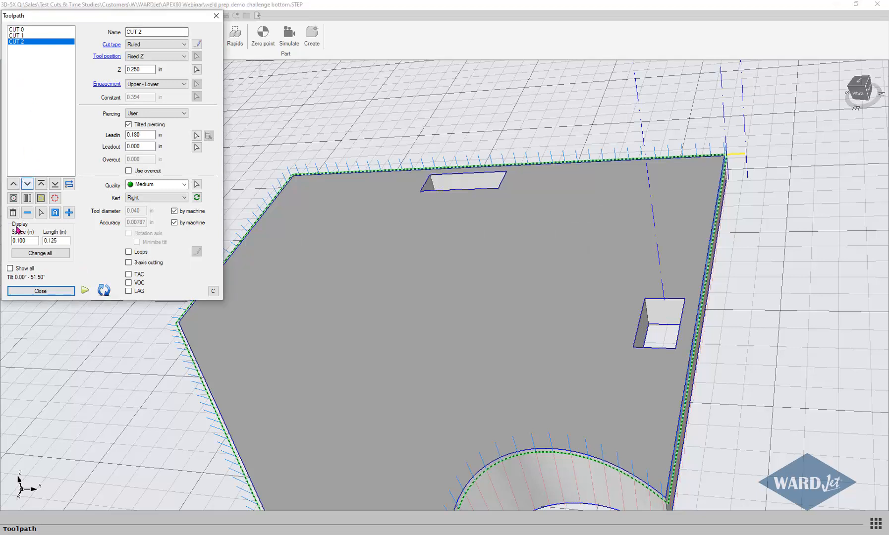
{"action": "left_click", "coordinate": [61, 241]}
{"action": "left_click_drag", "start_coordinate": [25, 241], "coordinate": [15, 241]}
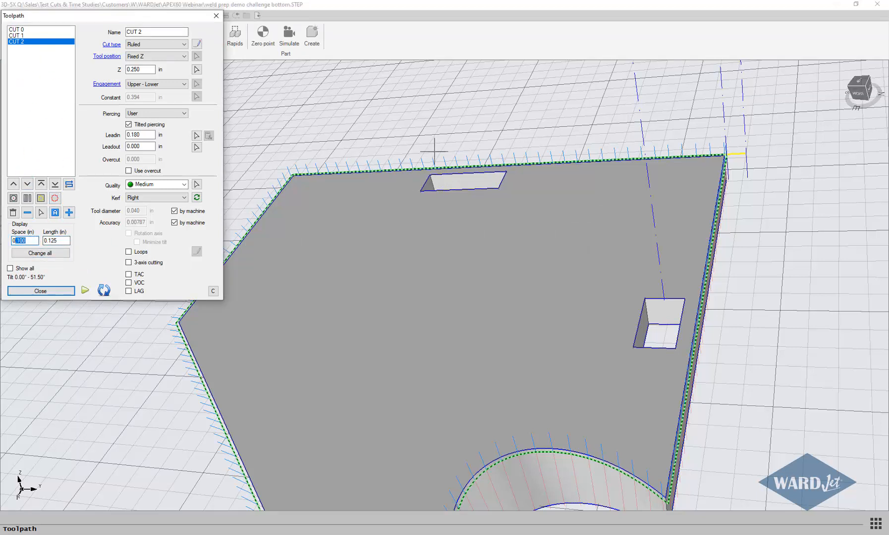
{"action": "scroll", "coordinate": [425, 151], "scroll_direction": "up", "scroll_amount": 3}
{"action": "scroll", "coordinate": [483, 174], "scroll_direction": "down", "scroll_amount": 3}
{"action": "middle_click_drag", "start_coordinate": [514, 195], "coordinate": [397, 233]}
{"action": "left_click", "coordinate": [57, 240]}
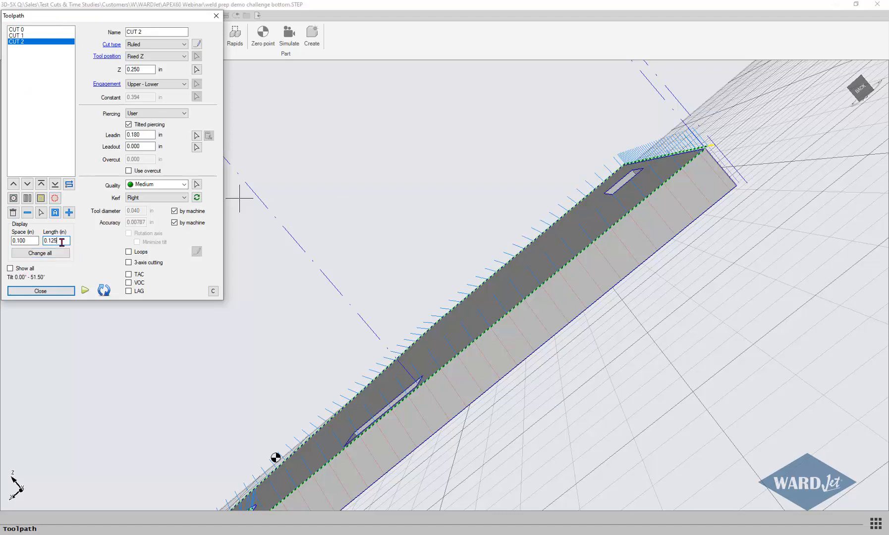
{"action": "key", "text": "shift+Tab"}
{"action": "left_click", "coordinate": [34, 255]}
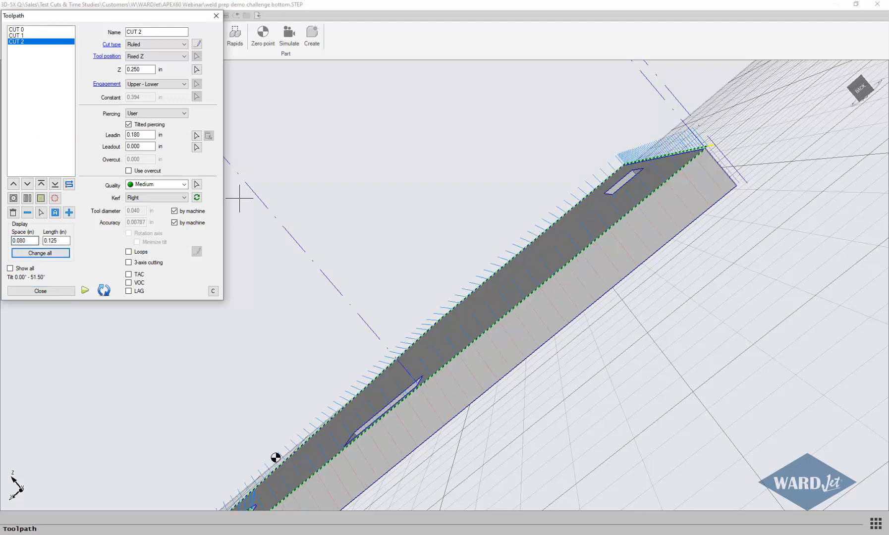
Examine the cut vectors of CUT 0, CUT 1 and CUT 2 in turn, viewing the outer contour from above
{"action": "left_click", "coordinate": [21, 36]}
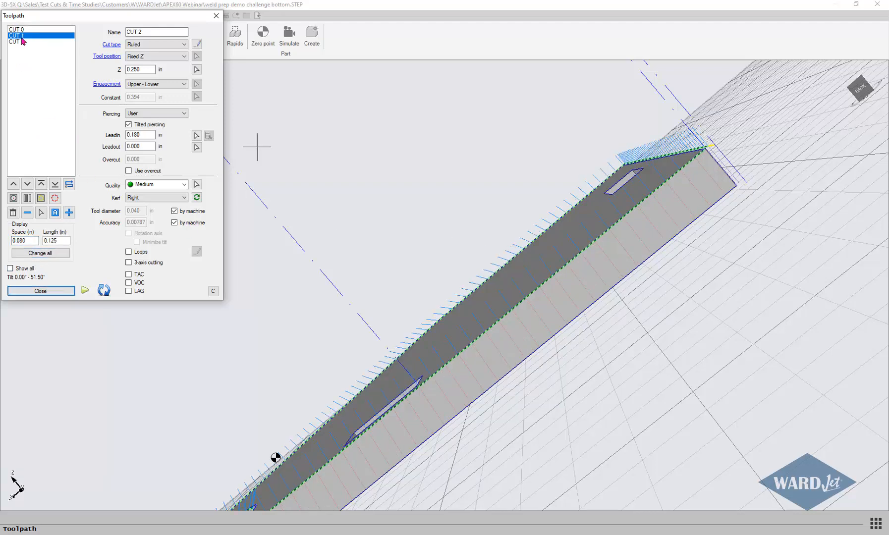
{"action": "left_click", "coordinate": [20, 30]}
{"action": "left_click", "coordinate": [21, 36]}
{"action": "left_click", "coordinate": [22, 42]}
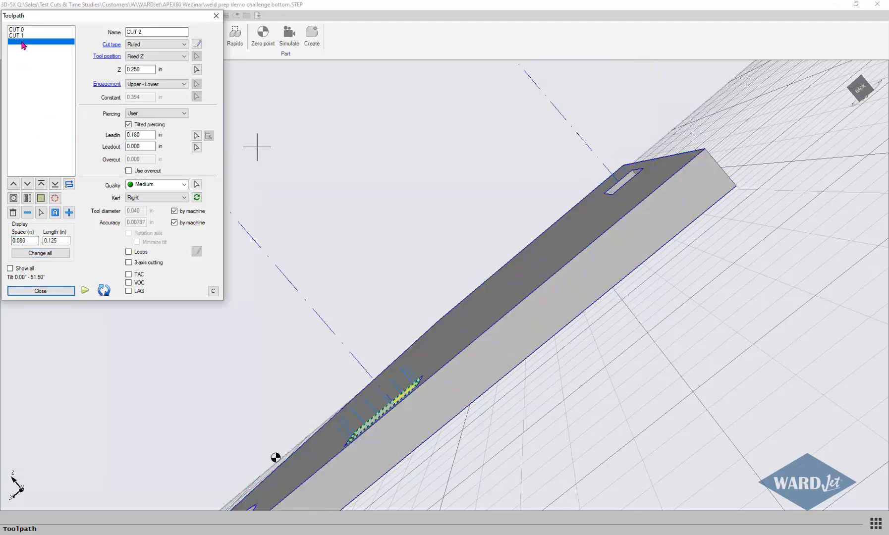
{"action": "scroll", "coordinate": [464, 240], "scroll_direction": "up", "scroll_amount": 3}
{"action": "scroll", "coordinate": [462, 240], "scroll_direction": "down", "scroll_amount": 1}
{"action": "middle_click_drag", "start_coordinate": [456, 237], "coordinate": [455, 256]}
{"action": "scroll", "coordinate": [502, 243], "scroll_direction": "down", "scroll_amount": 3}
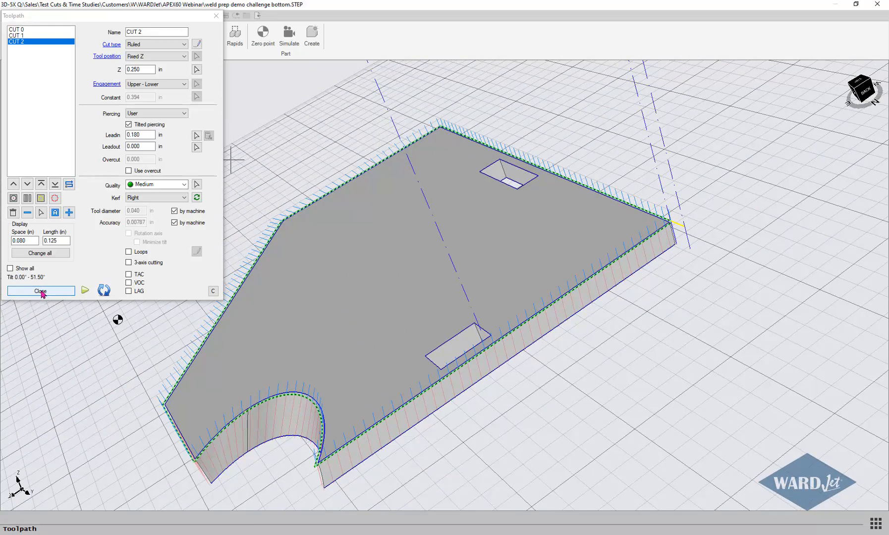
Review the plate's curve list, return to the toolpath settings and close them
{"action": "left_click", "coordinate": [213, 293]}
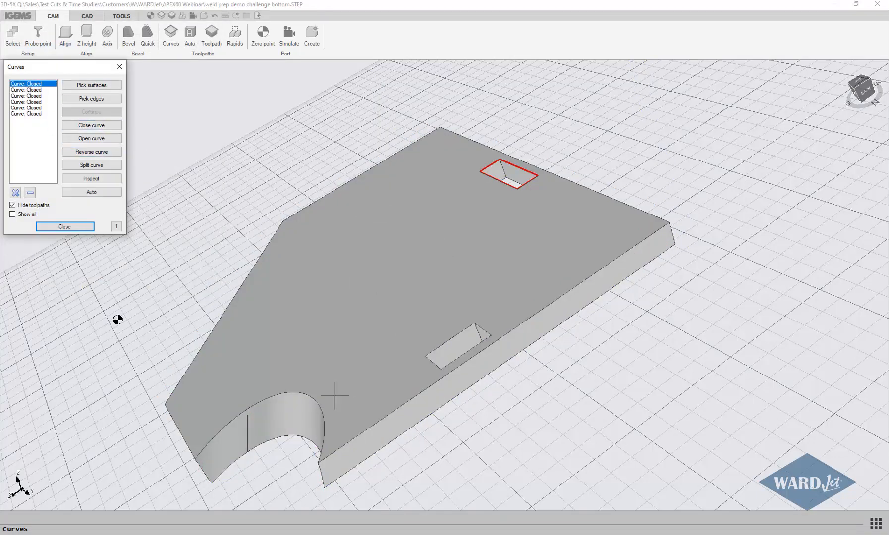
{"action": "left_click", "coordinate": [116, 227]}
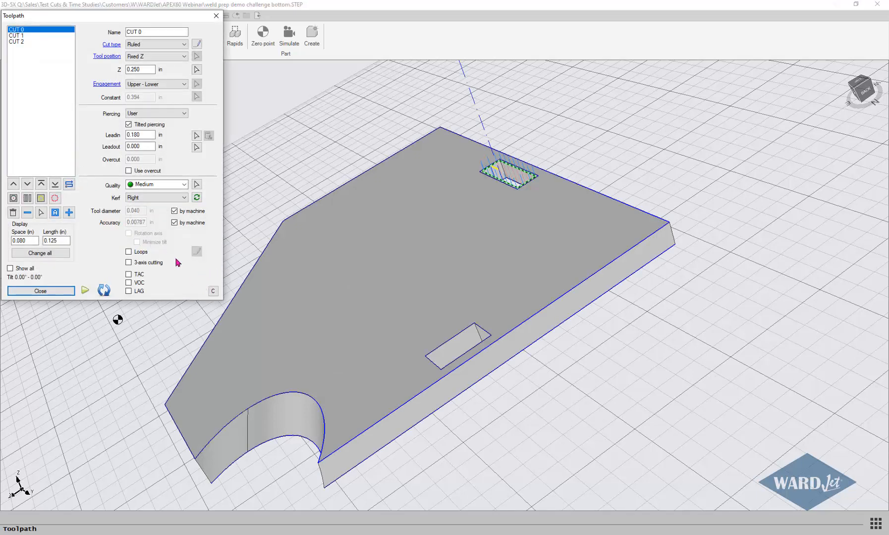
{"action": "left_click", "coordinate": [41, 291]}
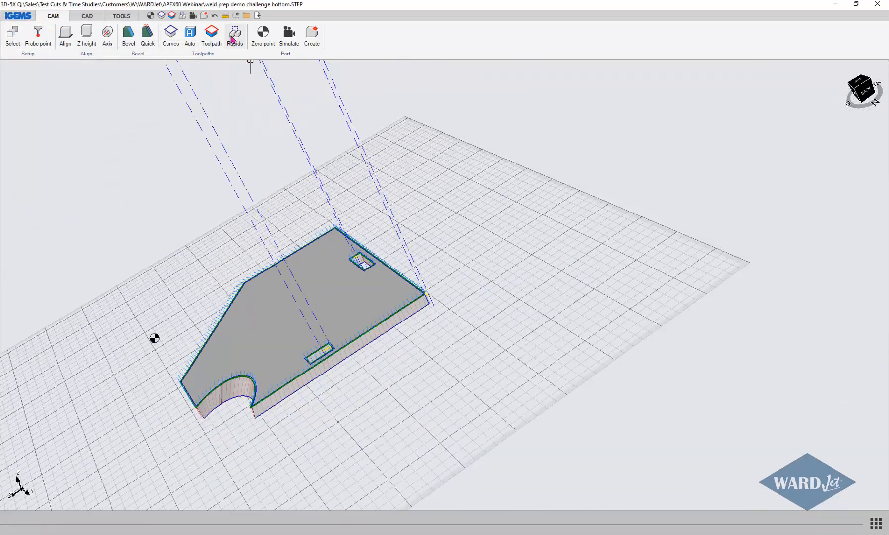
Set all rapid moves to follow the plate at an offset distance of 0.25 in
{"action": "left_click", "coordinate": [234, 36]}
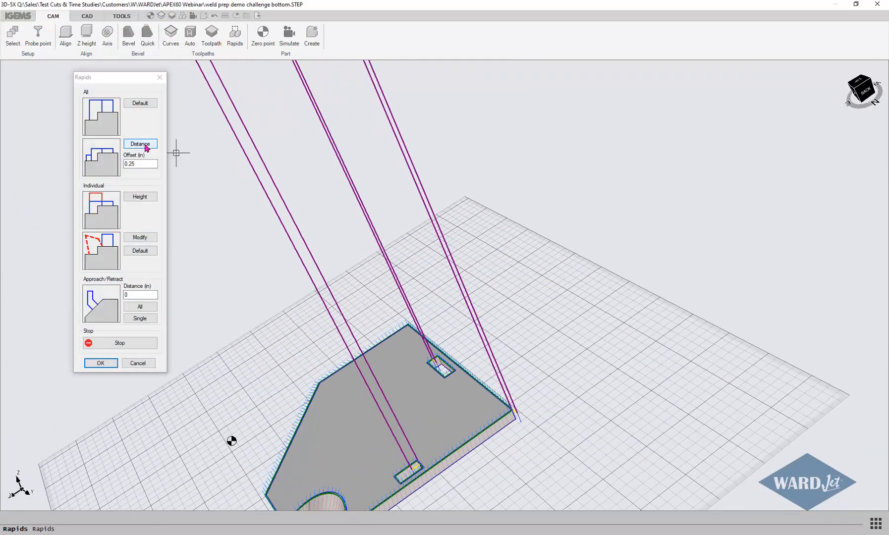
{"action": "left_click", "coordinate": [142, 144]}
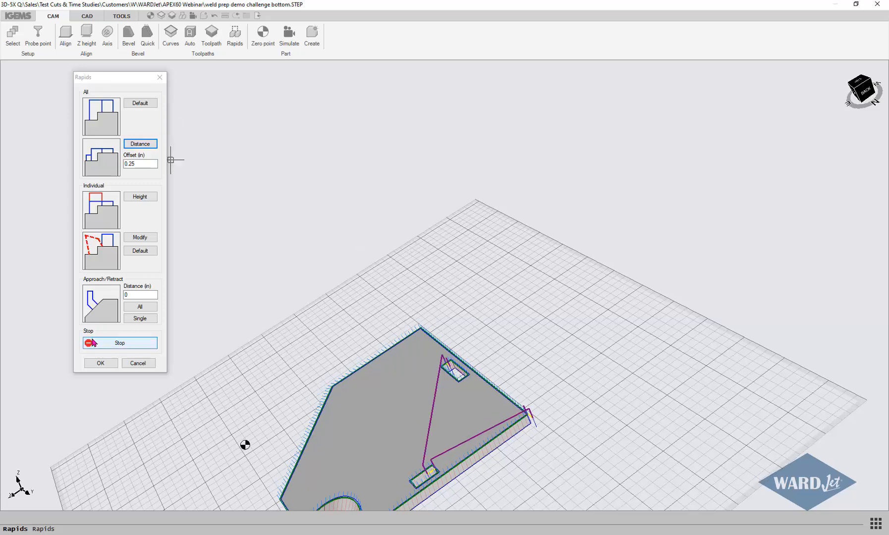
{"action": "scroll", "coordinate": [361, 383], "scroll_direction": "up", "scroll_amount": 5}
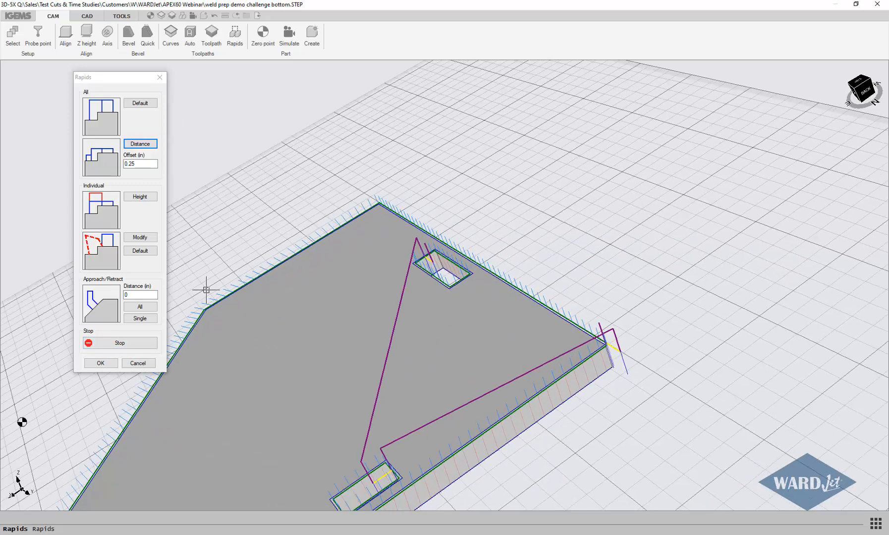
{"action": "scroll", "coordinate": [439, 239], "scroll_direction": "up", "scroll_amount": 3}
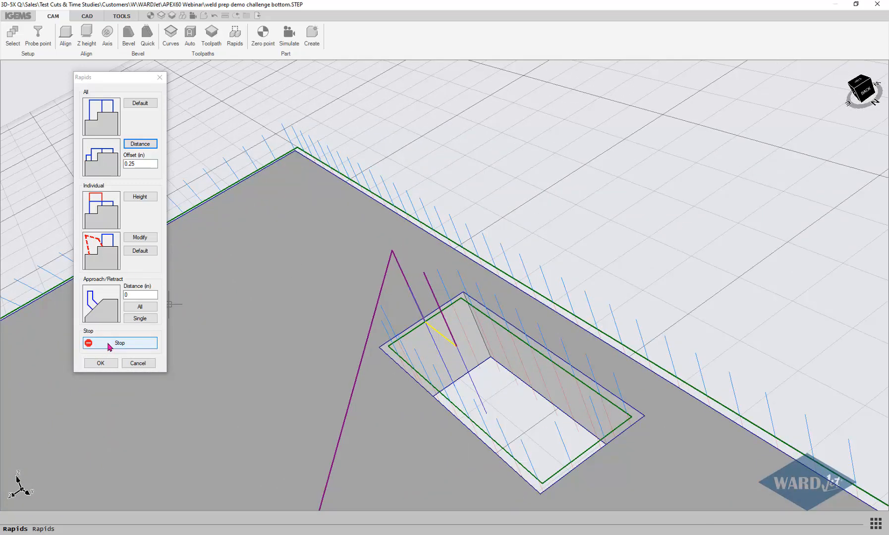
Add an unconditional STOP at the corner point of the rapid that leaves the first rectangular slot
{"action": "left_click", "coordinate": [112, 342]}
{"action": "left_click", "coordinate": [397, 250]}
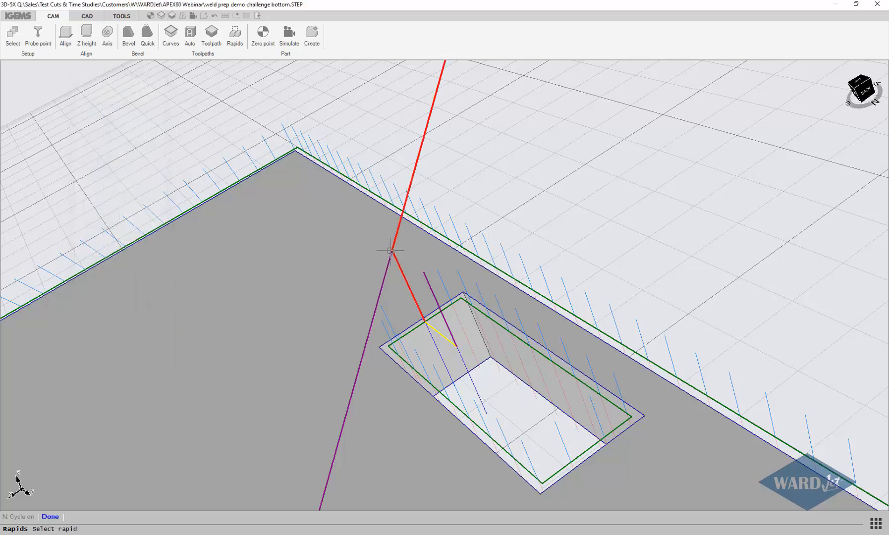
{"action": "left_click", "coordinate": [390, 250]}
{"action": "scroll", "coordinate": [362, 249], "scroll_direction": "down", "scroll_amount": 3}
{"action": "scroll", "coordinate": [361, 242], "scroll_direction": "up", "scroll_amount": 3}
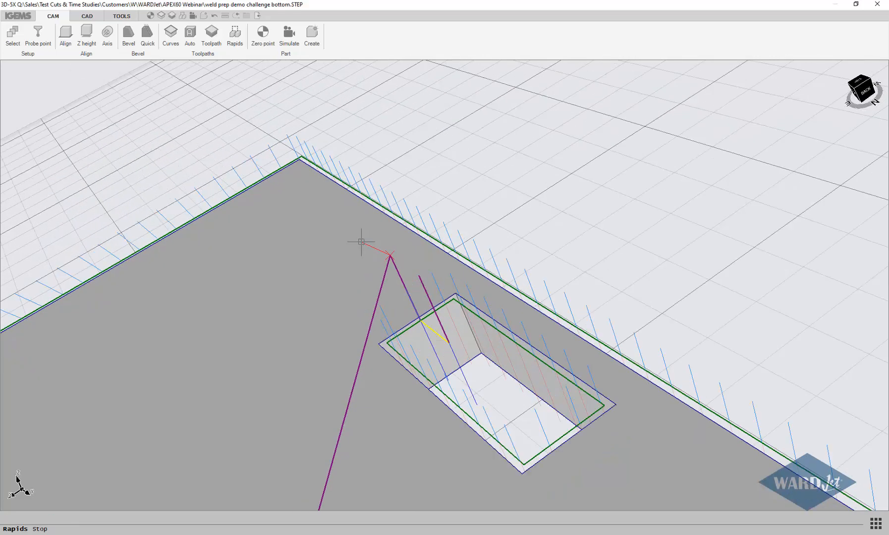
{"action": "left_click", "coordinate": [390, 255]}
{"action": "scroll", "coordinate": [391, 256], "scroll_direction": "up", "scroll_amount": 2}
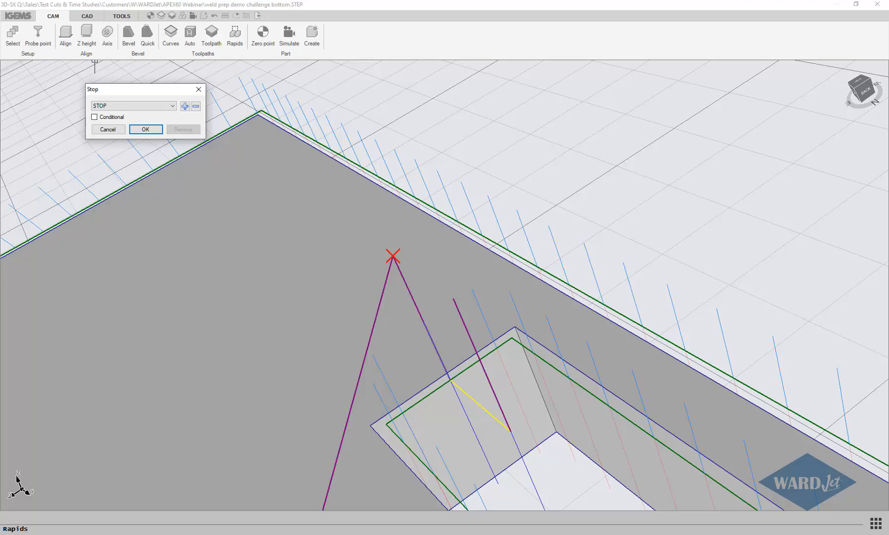
{"action": "left_click", "coordinate": [145, 129]}
{"action": "scroll", "coordinate": [259, 206], "scroll_direction": "down", "scroll_amount": 2}
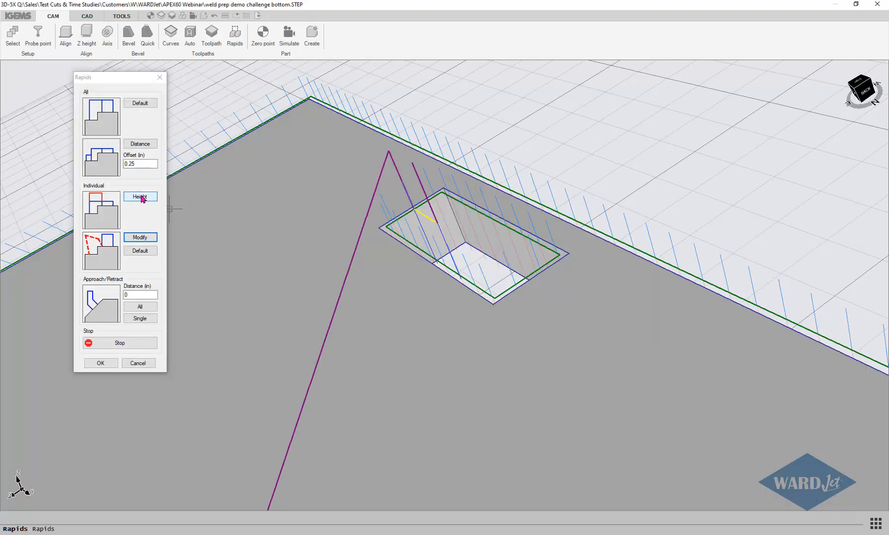
Adjust the individual height of the rapid between the two slots and accept the rapid settings
{"action": "left_click", "coordinate": [141, 198]}
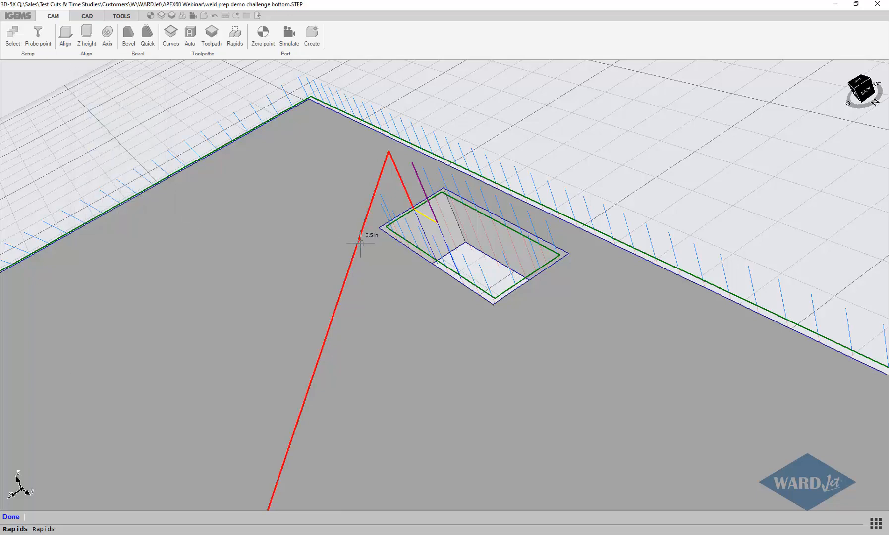
{"action": "mouse_move", "coordinate": [361, 243]}
{"action": "left_mouse_down"}
{"action": "mouse_move", "coordinate": [344, 215]}
{"action": "mouse_move", "coordinate": [359, 237]}
{"action": "left_mouse_up"}
{"action": "scroll", "coordinate": [312, 200], "scroll_direction": "down", "scroll_amount": 4}
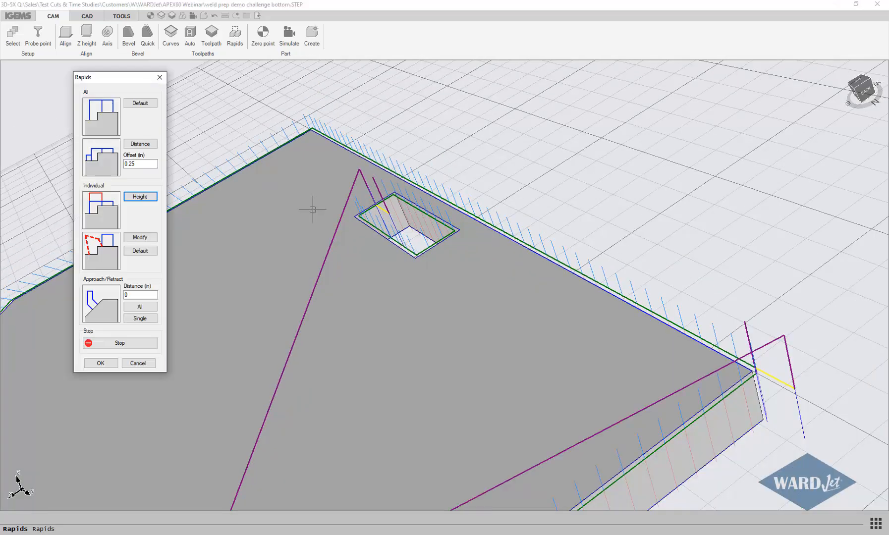
{"action": "left_click", "coordinate": [111, 365]}
{"action": "scroll", "coordinate": [371, 219], "scroll_direction": "down", "scroll_amount": 5}
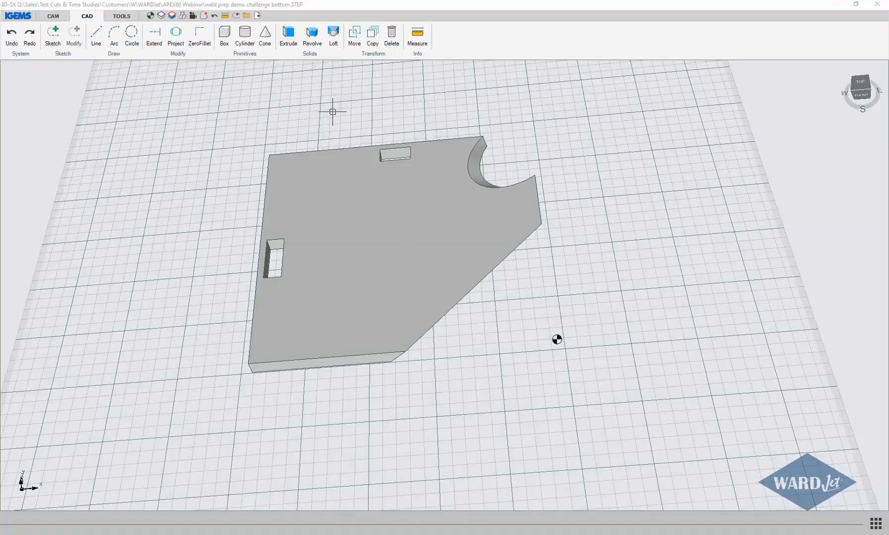
Scale the plate by 1/25.4 and undo the scaling
{"action": "left_click", "coordinate": [87, 19]}
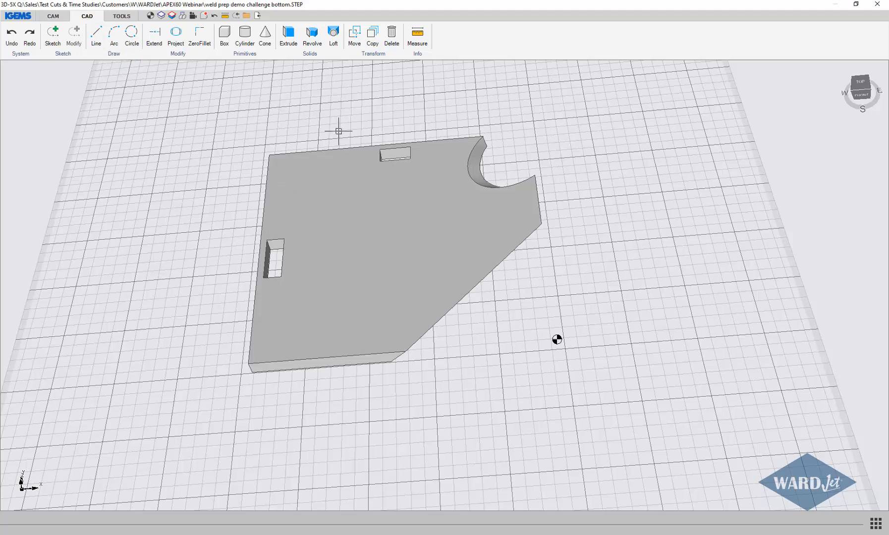
{"action": "left_click", "coordinate": [375, 54]}
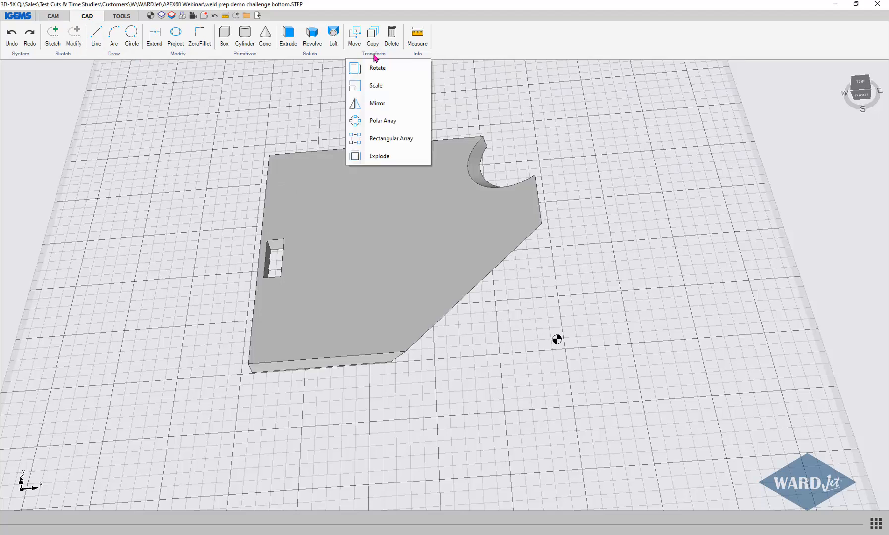
{"action": "left_click", "coordinate": [375, 85]}
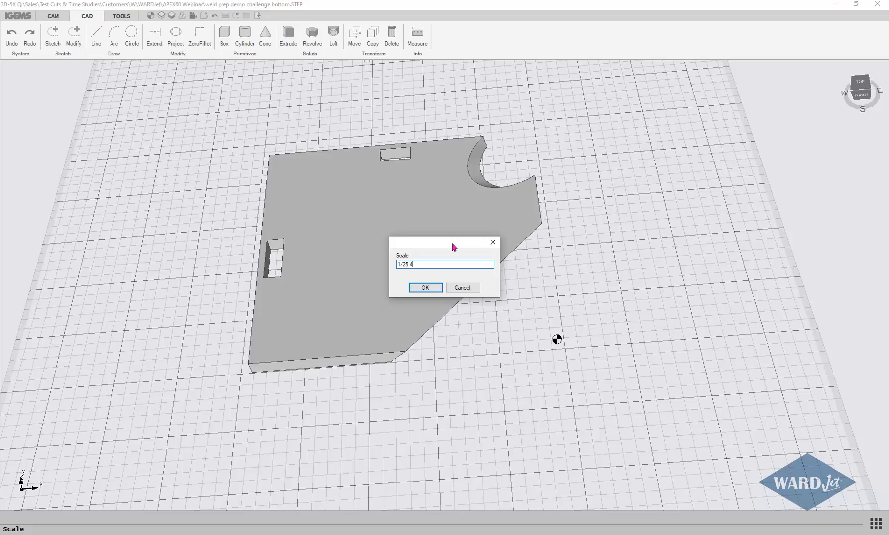
{"action": "key", "text": "Return"}
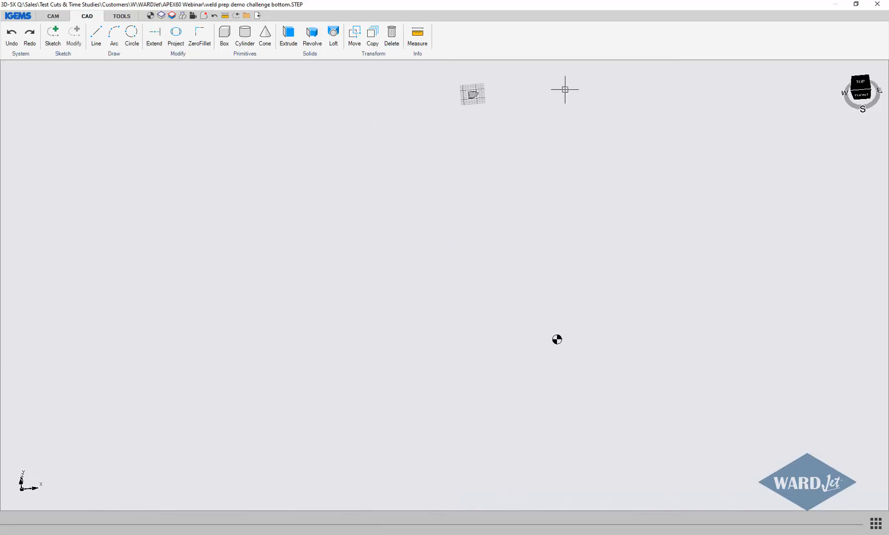
{"action": "left_click", "coordinate": [214, 17]}
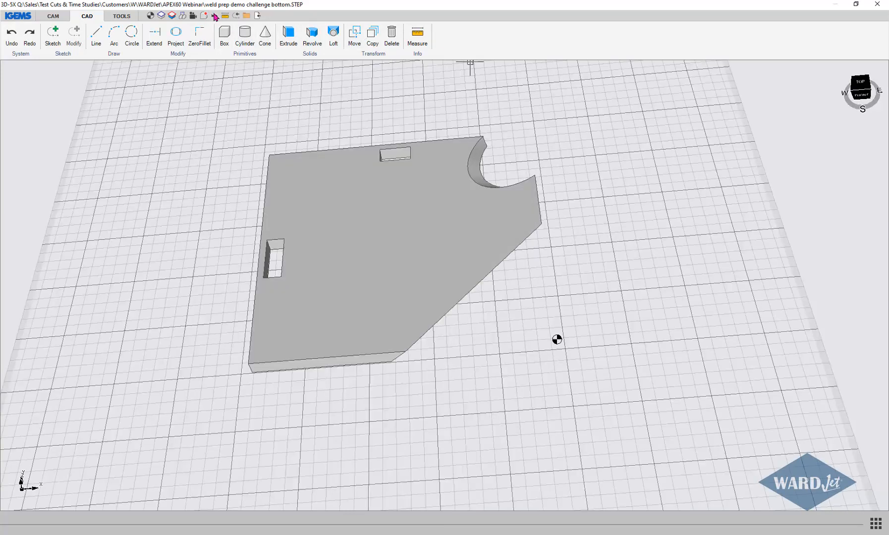
Start a rectangular array of the whole plate, taking Delta X as about 4.63 in from the slotted edges' corner to the zero point
{"action": "scroll", "coordinate": [344, 189], "scroll_direction": "down", "scroll_amount": 2}
{"action": "middle_click_drag", "start_coordinate": [344, 189], "coordinate": [317, 248]}
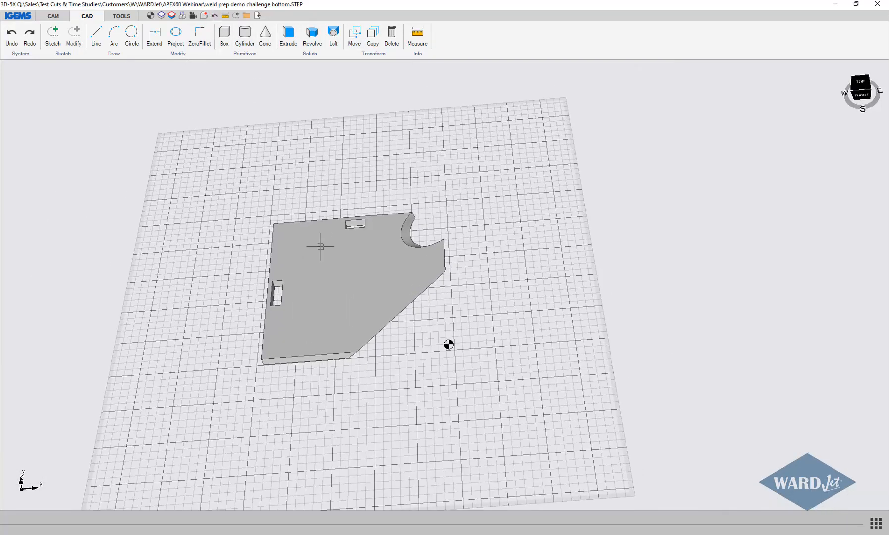
{"action": "left_click", "coordinate": [378, 54]}
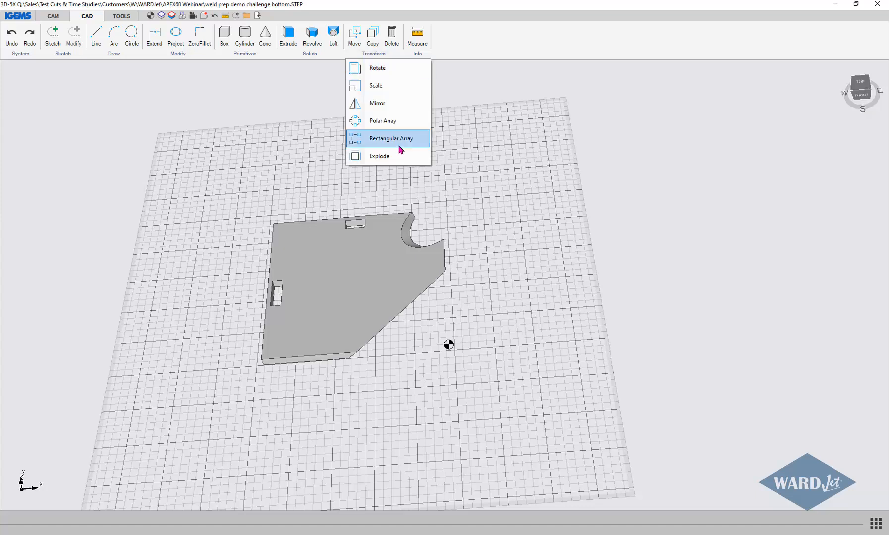
{"action": "left_click", "coordinate": [383, 139]}
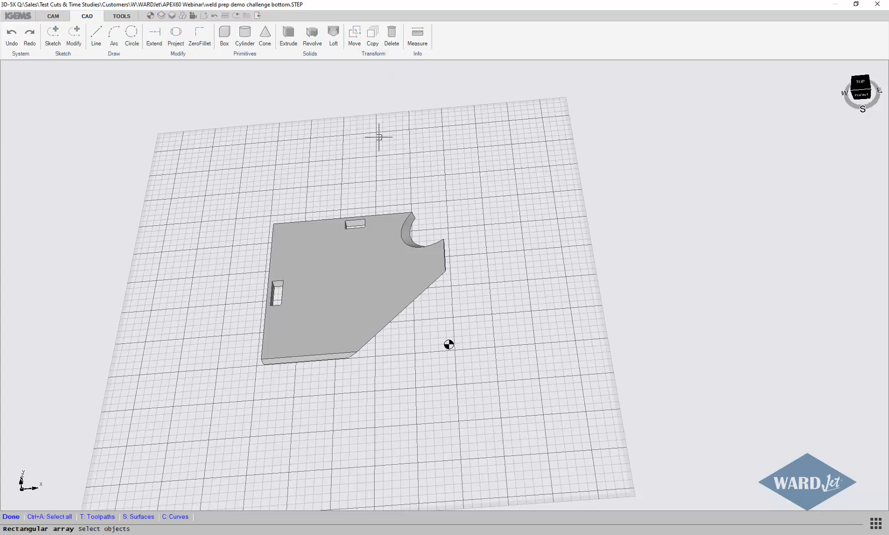
{"action": "left_click_drag", "start_coordinate": [184, 176], "coordinate": [592, 446]}
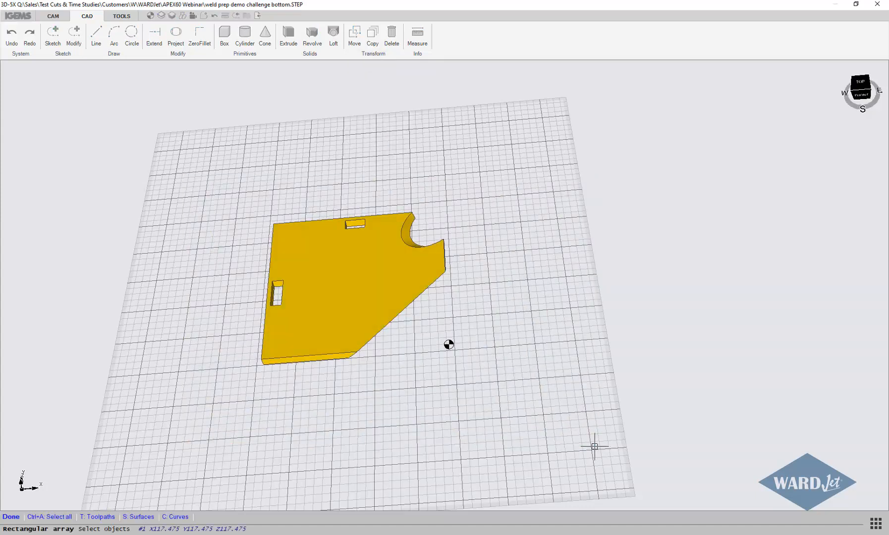
{"action": "key", "text": "Return"}
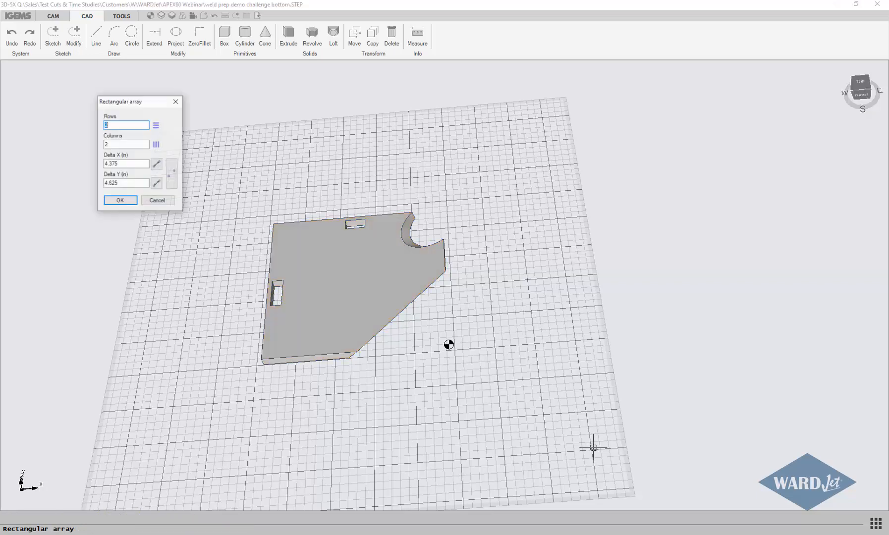
{"action": "left_click", "coordinate": [156, 165]}
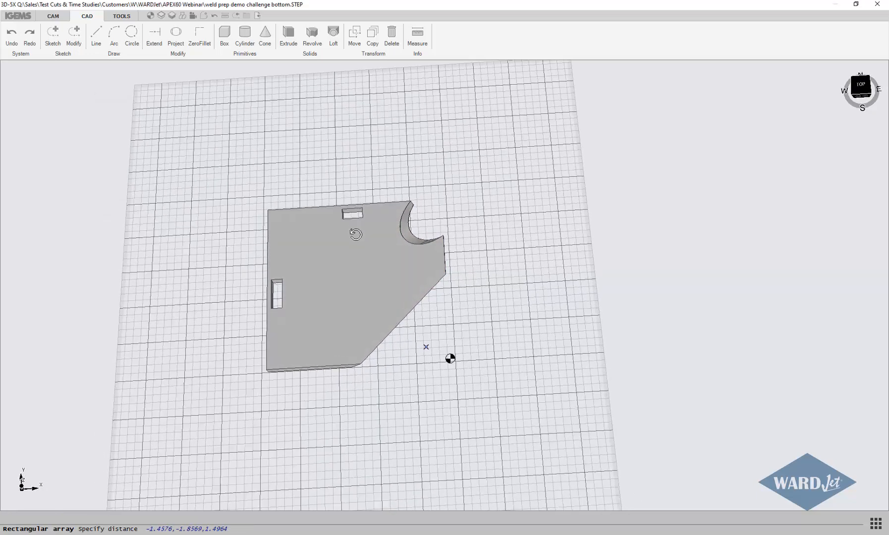
{"action": "left_click", "coordinate": [266, 209]}
{"action": "right_click", "coordinate": [420, 178]}
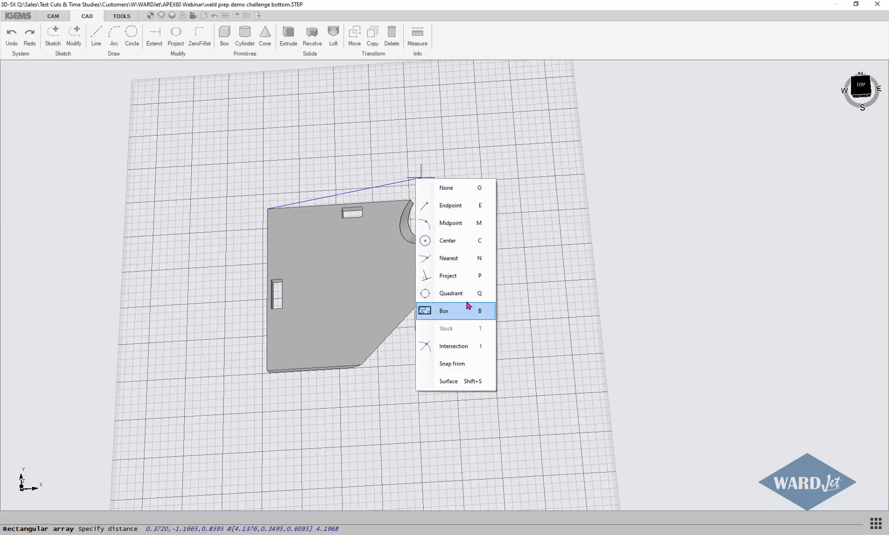
{"action": "left_click", "coordinate": [454, 276]}
{"action": "left_click", "coordinate": [450, 359]}
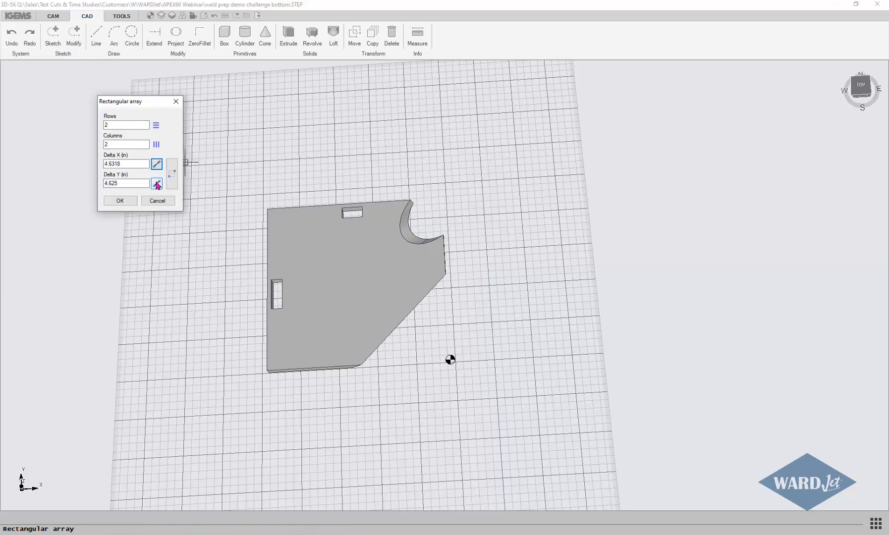
Take the array's Delta Y as 4.375 in along the plate's long straight edge between its corners, and create the 2 by 2 array
{"action": "left_click", "coordinate": [157, 185]}
{"action": "left_click", "coordinate": [267, 209]}
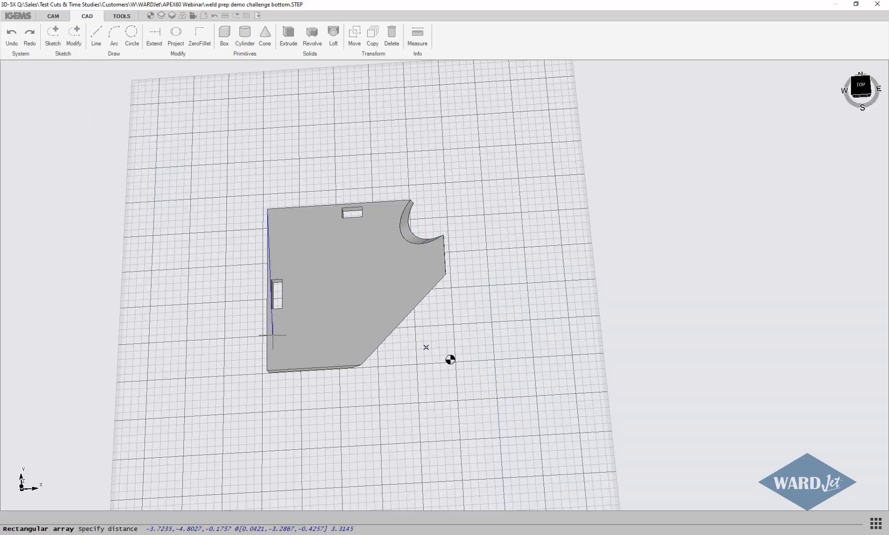
{"action": "left_click", "coordinate": [268, 370]}
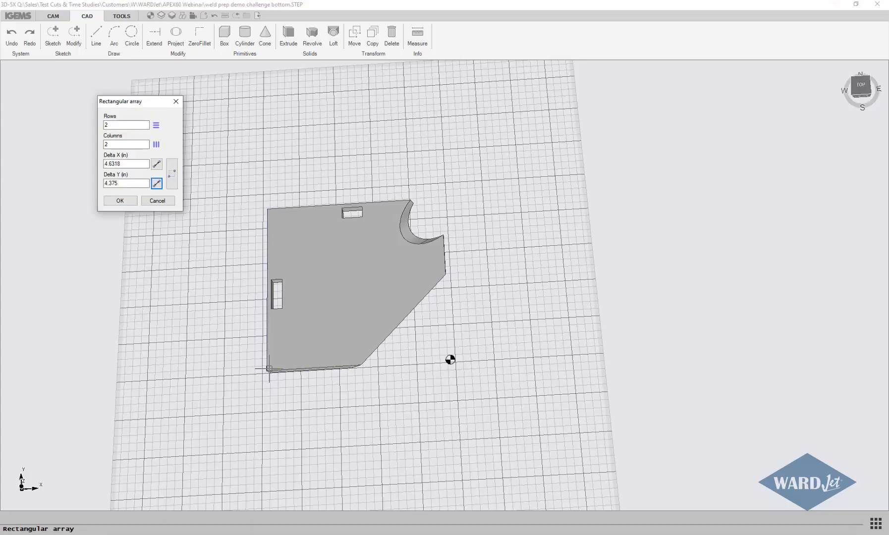
{"action": "left_click", "coordinate": [128, 203]}
Extrude the narrow profile beside the plate as a new blind solid toward the plate, taking the 4 in length from the profile to the plate's corner
{"action": "scroll", "coordinate": [260, 208], "scroll_direction": "down", "scroll_amount": 3}
{"action": "middle_click_drag", "start_coordinate": [274, 212], "coordinate": [283, 232]}
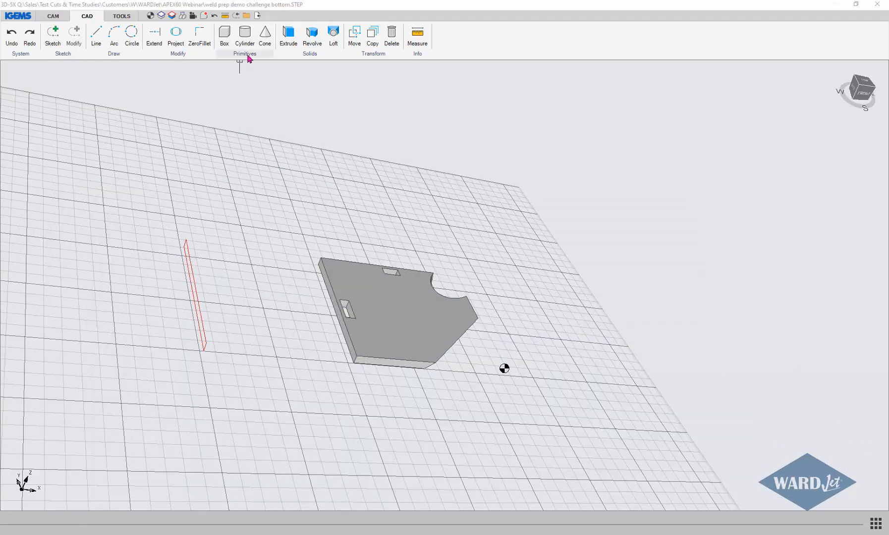
{"action": "left_click", "coordinate": [289, 36]}
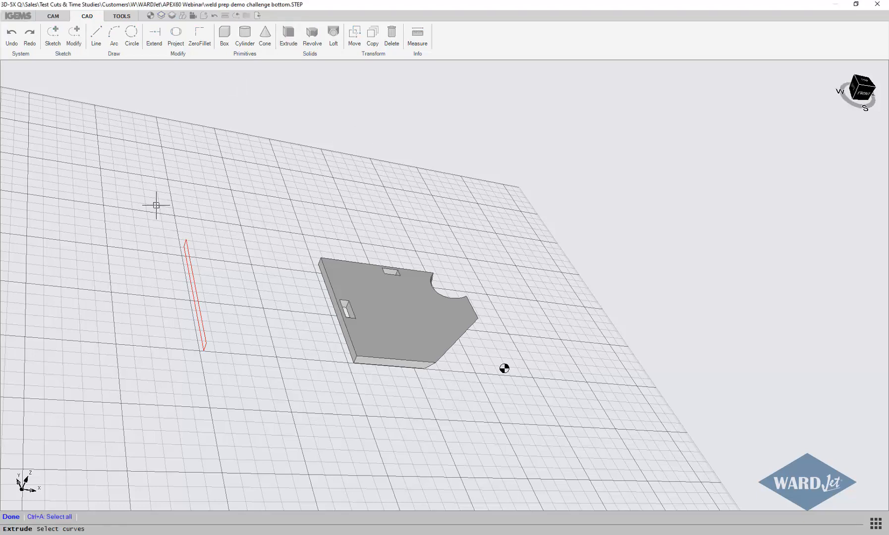
{"action": "left_click_drag", "start_coordinate": [156, 205], "coordinate": [270, 399]}
{"action": "key", "text": "Return"}
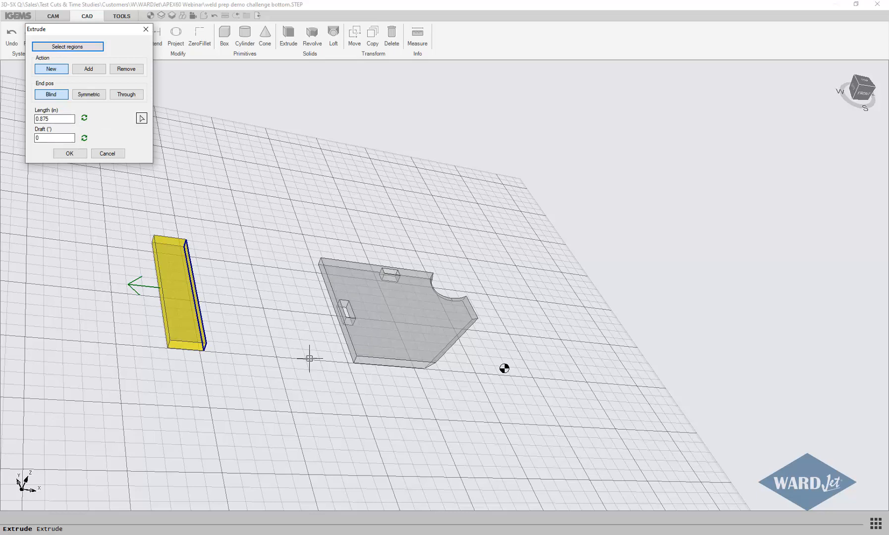
{"action": "left_click", "coordinate": [141, 119]}
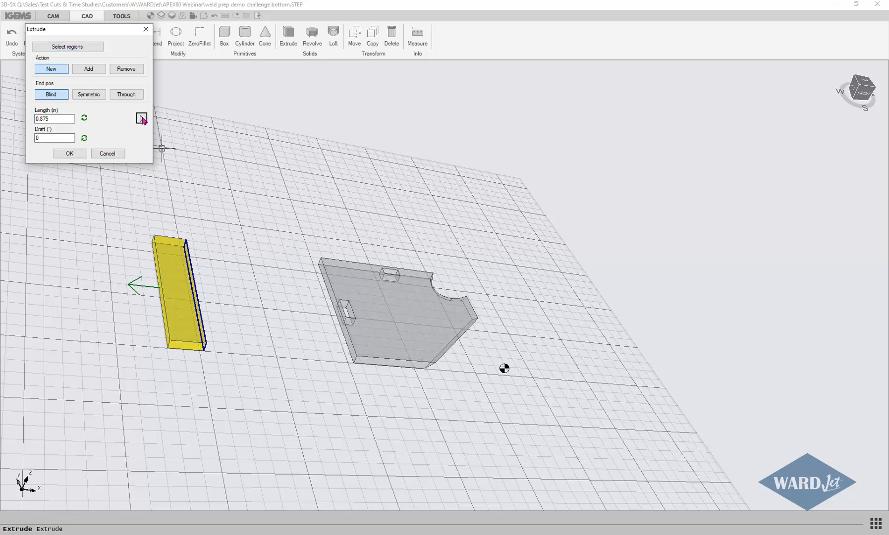
{"action": "left_click", "coordinate": [206, 343]}
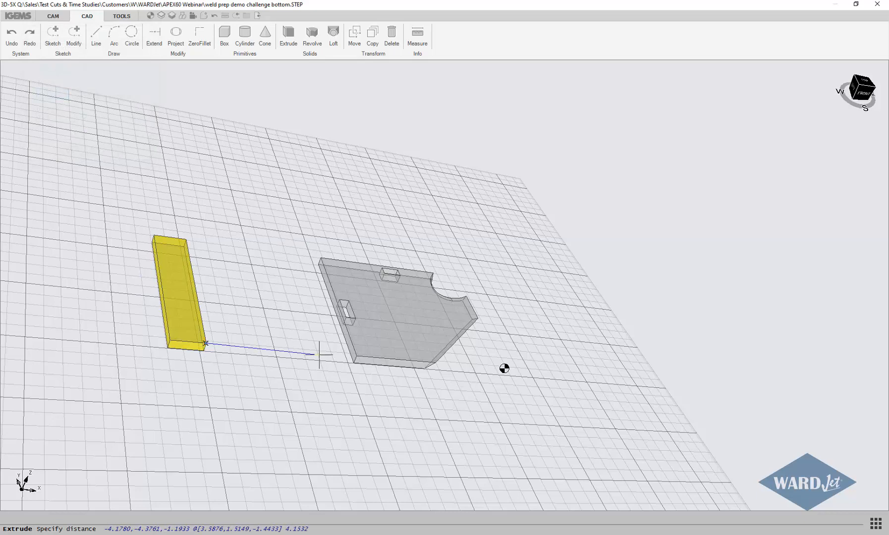
{"action": "left_click", "coordinate": [357, 354]}
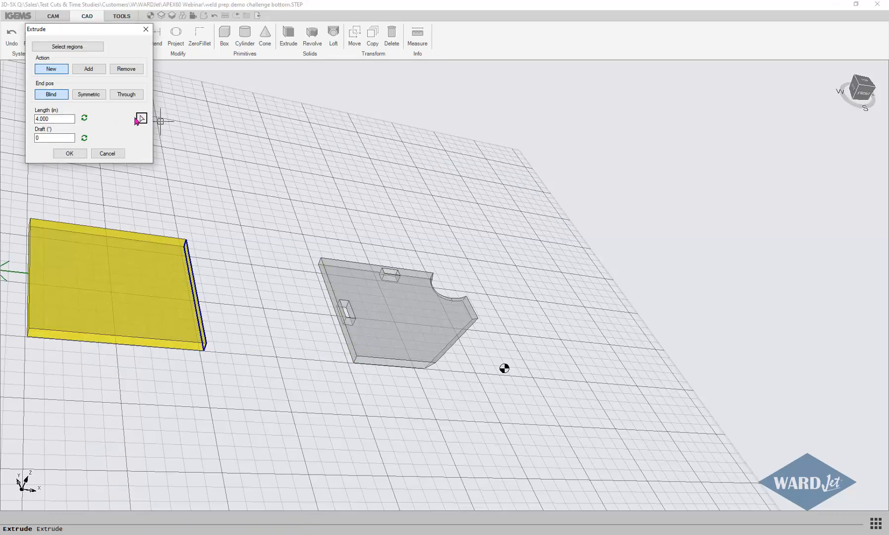
{"action": "left_click", "coordinate": [85, 118]}
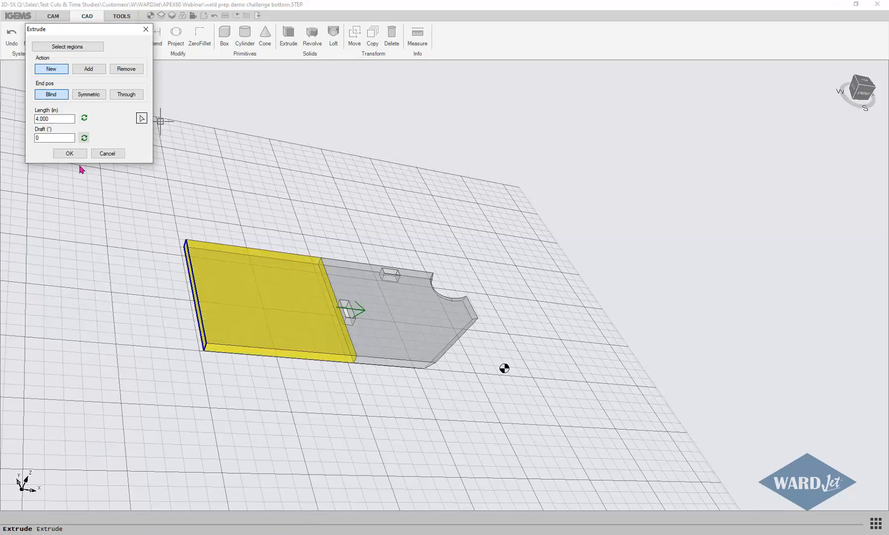
{"action": "left_click", "coordinate": [68, 153]}
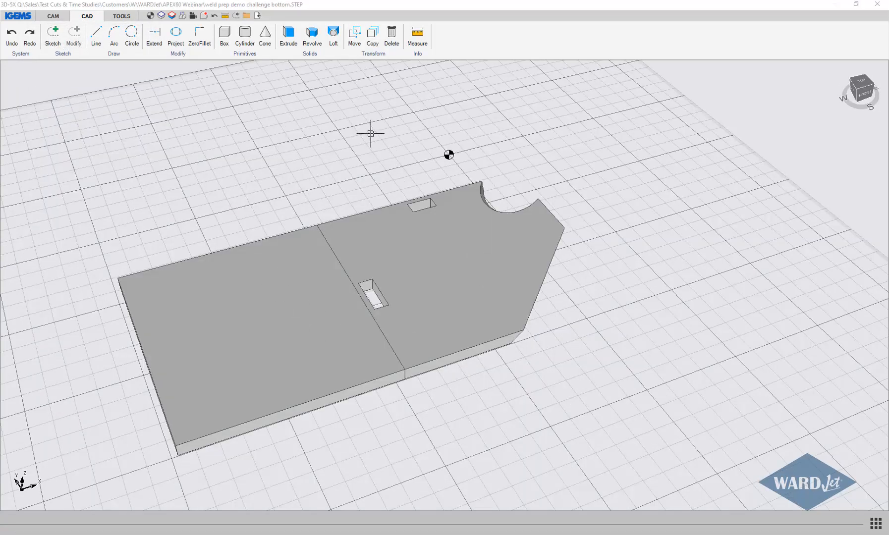
Import "weld prep demo challenge back.STEP" into the current drawing
{"action": "middle_click_drag", "start_coordinate": [370, 133], "coordinate": [369, 159]}
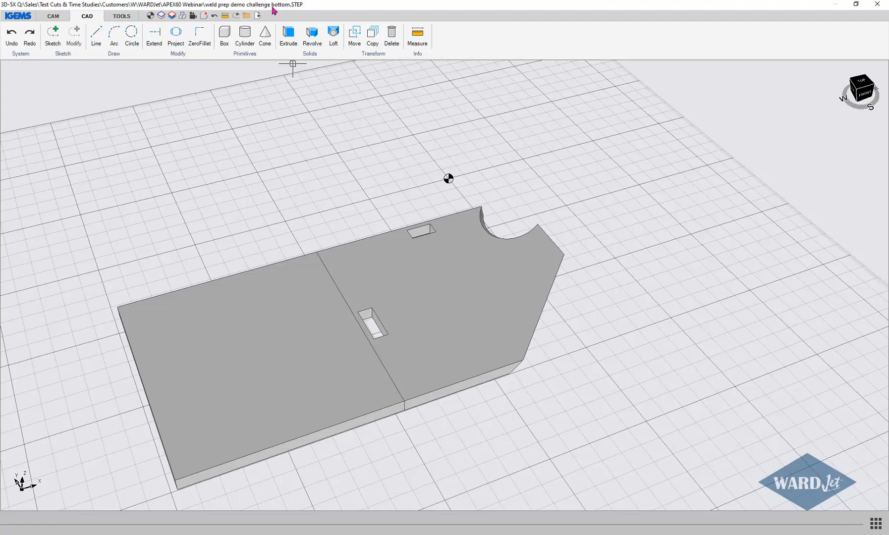
{"action": "left_click", "coordinate": [18, 15]}
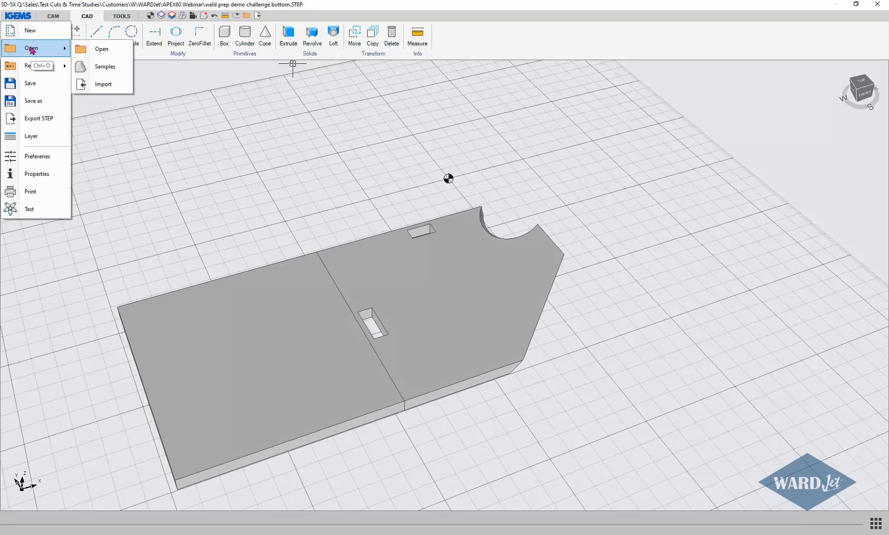
{"action": "left_click", "coordinate": [93, 85]}
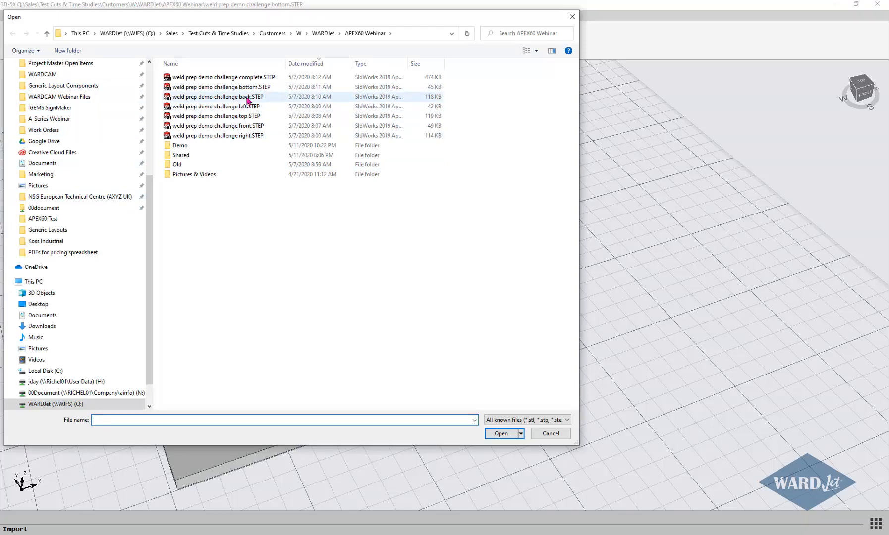
{"action": "left_click", "coordinate": [247, 98]}
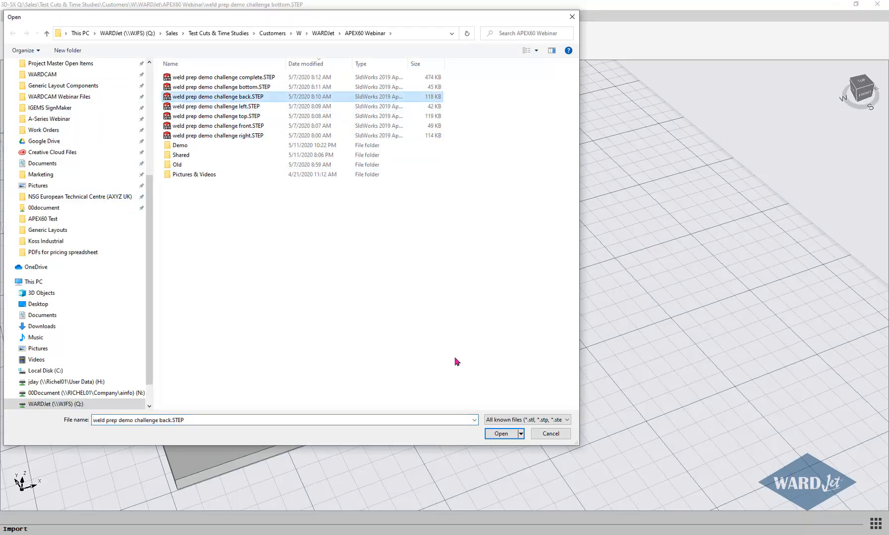
{"action": "left_click", "coordinate": [505, 435]}
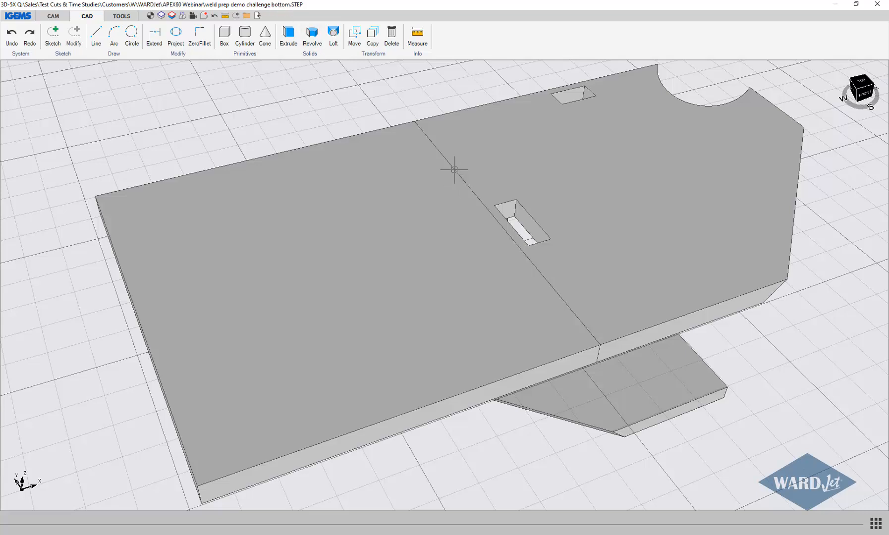
Examine the imported back plate from above and below, checking its bevelled edges, slots and position relative to the bottom plate
{"action": "scroll", "coordinate": [451, 174], "scroll_direction": "down", "scroll_amount": 3}
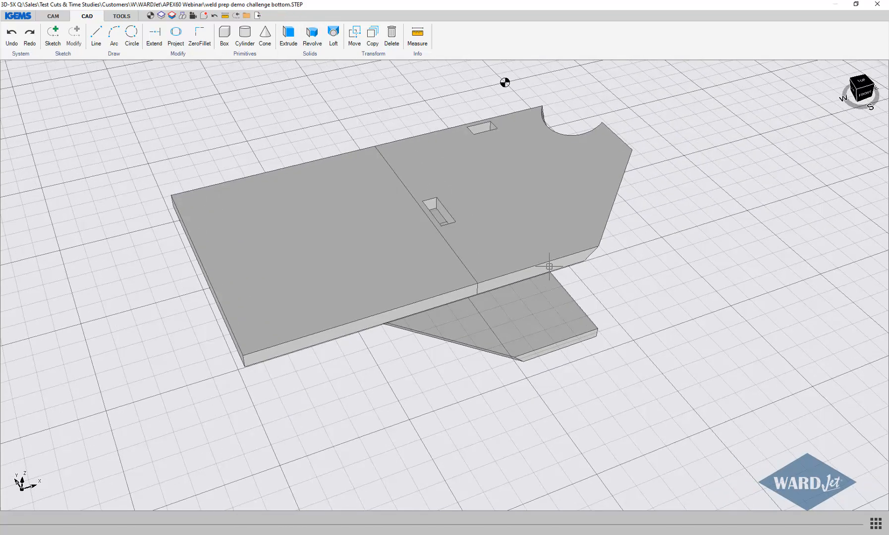
{"action": "middle_click_drag", "start_coordinate": [548, 264], "coordinate": [496, 262]}
{"action": "middle_click_drag", "start_coordinate": [534, 177], "coordinate": [464, 116]}
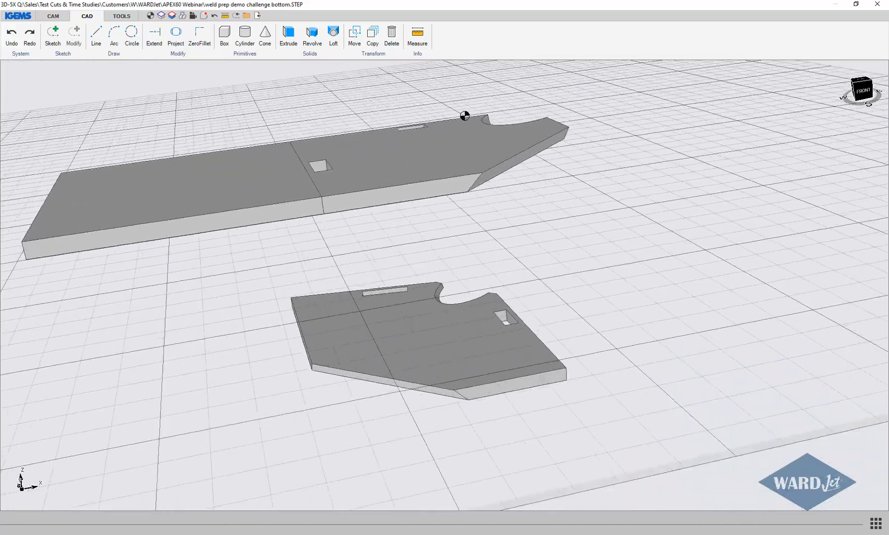
{"action": "scroll", "coordinate": [535, 351], "scroll_direction": "up", "scroll_amount": 1}
{"action": "middle_click_drag", "start_coordinate": [535, 351], "coordinate": [474, 260], "text": "shift"}
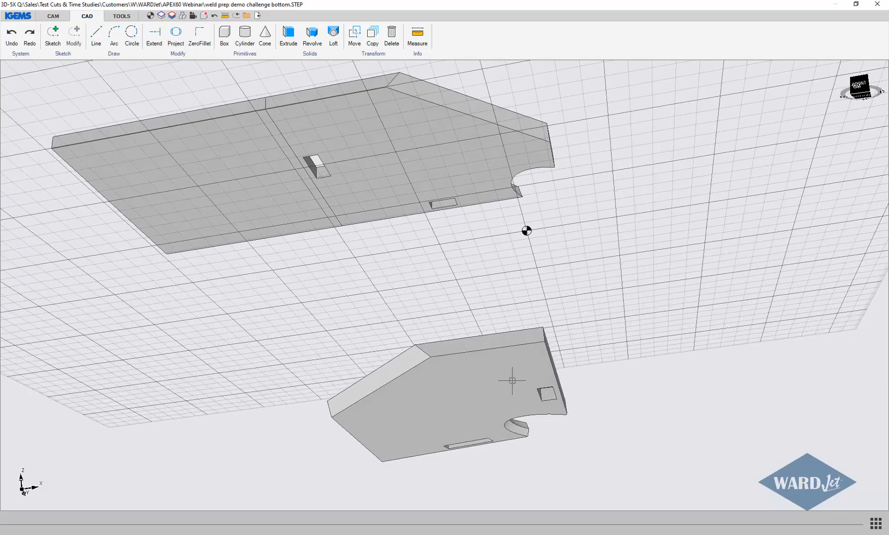
{"action": "scroll", "coordinate": [465, 327], "scroll_direction": "up", "scroll_amount": 2}
{"action": "scroll", "coordinate": [464, 327], "scroll_direction": "up", "scroll_amount": 2}
{"action": "scroll", "coordinate": [469, 340], "scroll_direction": "down", "scroll_amount": 2}
{"action": "middle_click_drag", "start_coordinate": [470, 340], "coordinate": [728, 444], "text": "shift"}
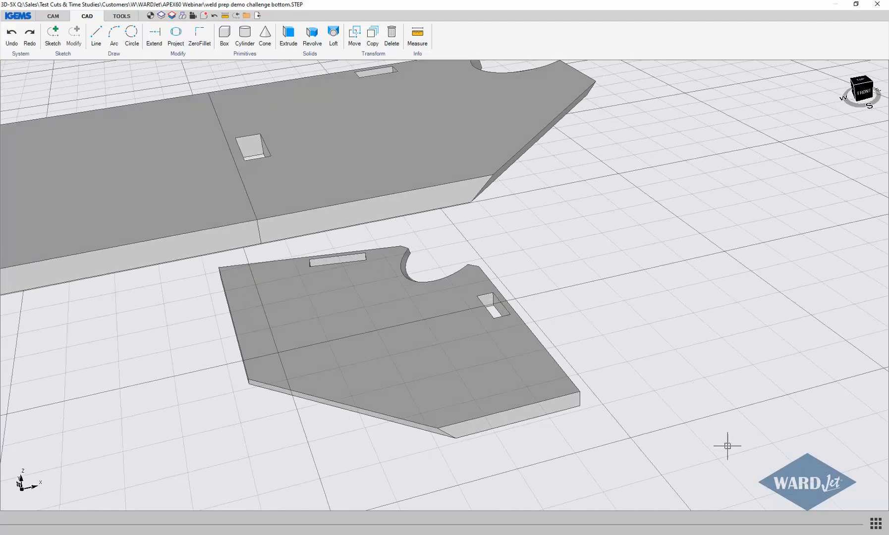